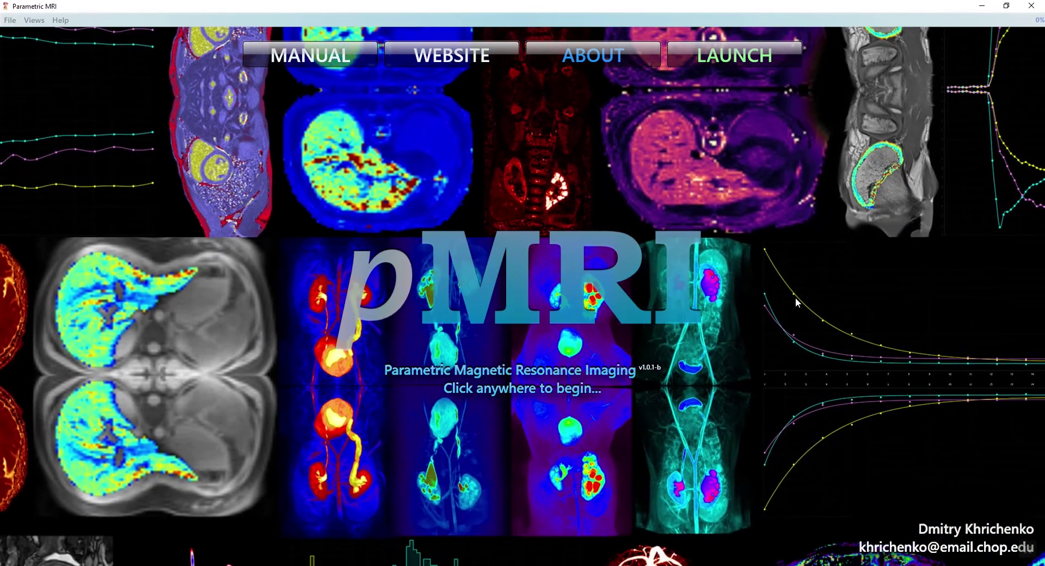
- Enter the program from the start screen and open the DICOM Networking view
click(770, 289)
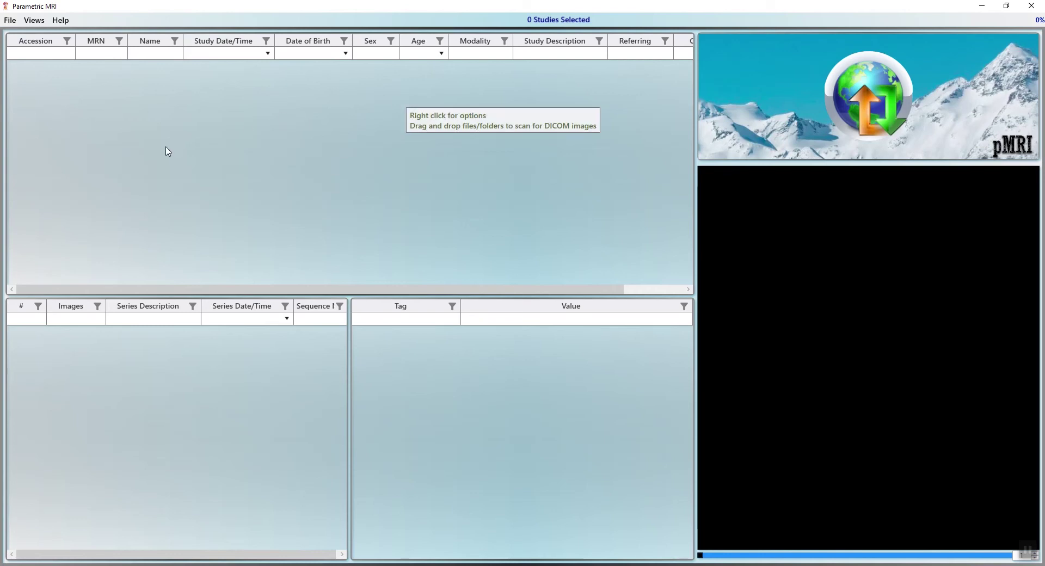
click(33, 22)
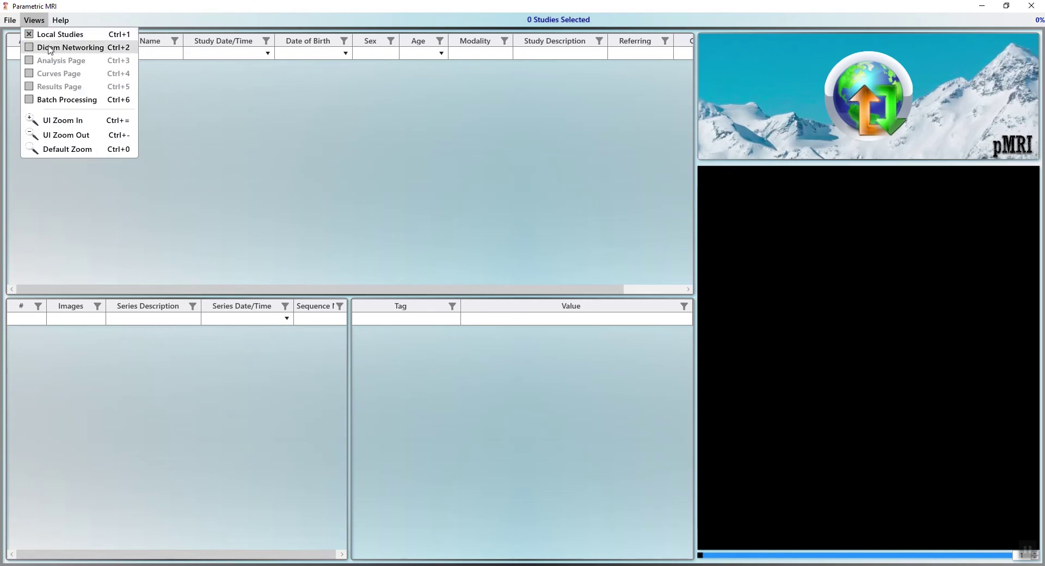
click(889, 100)
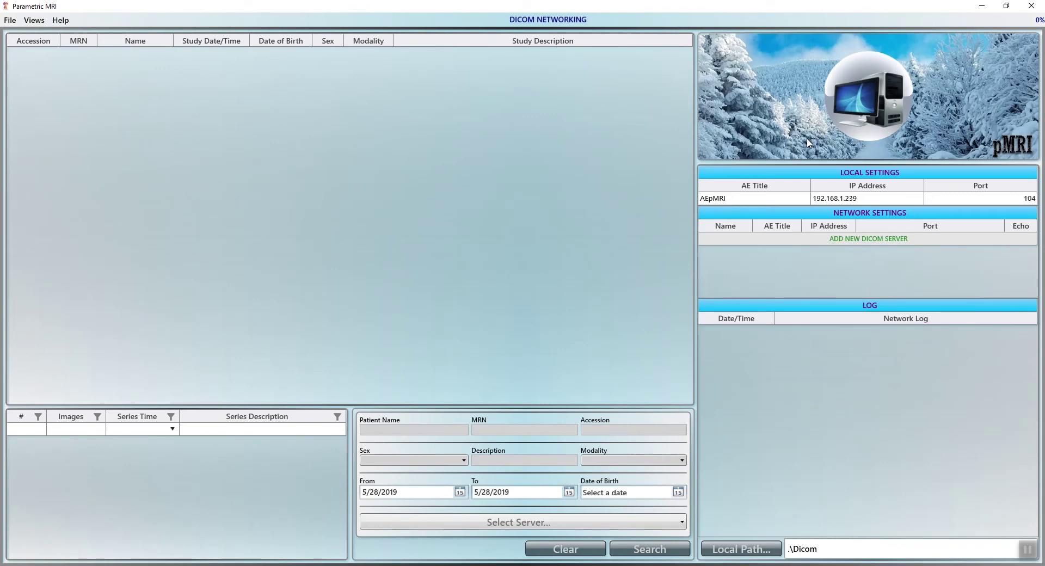
- Set the AE title in the local DICOM settings to pMRI_DEMO
click(778, 197)
click(753, 198)
click(751, 199)
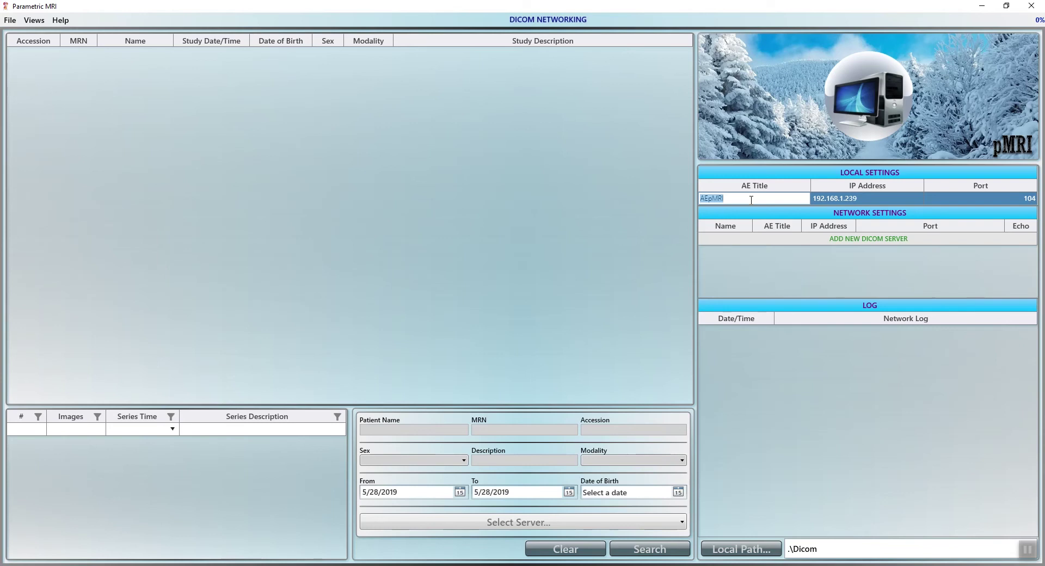
text(pMRI_DEMO)
key(Return)
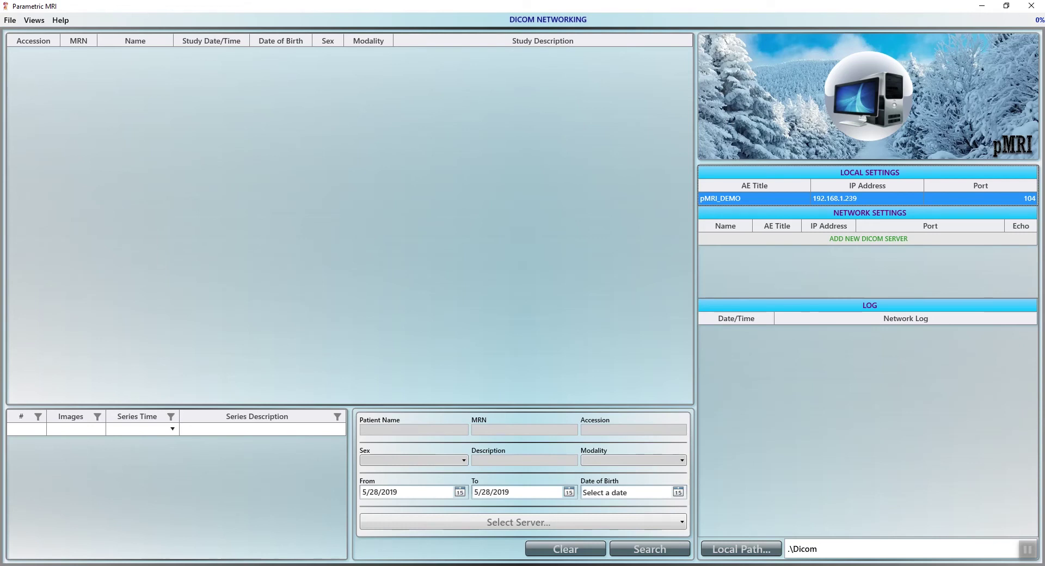
key(alt+Tab)
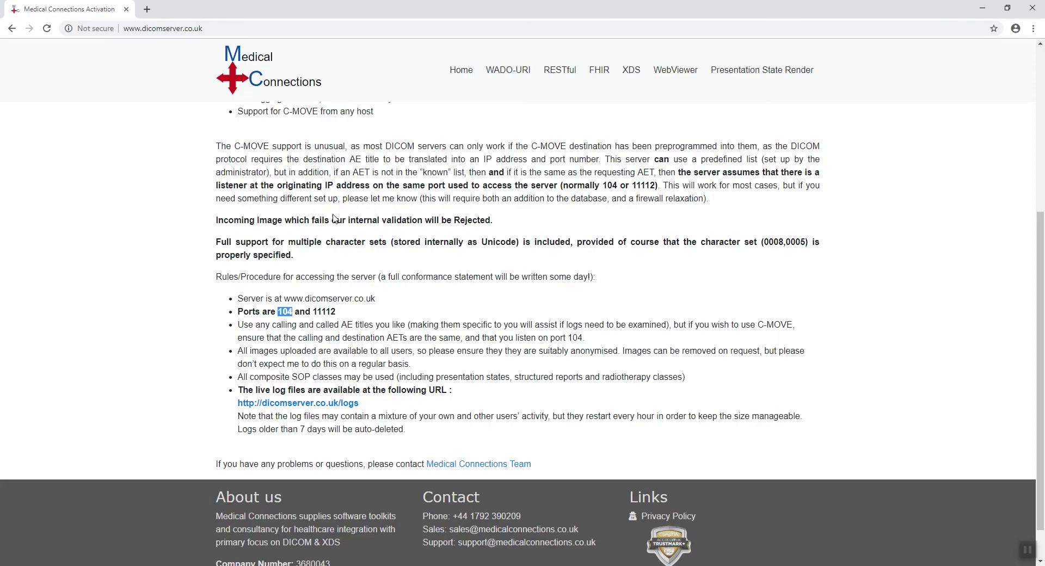
scroll(338, 228, up, 2)
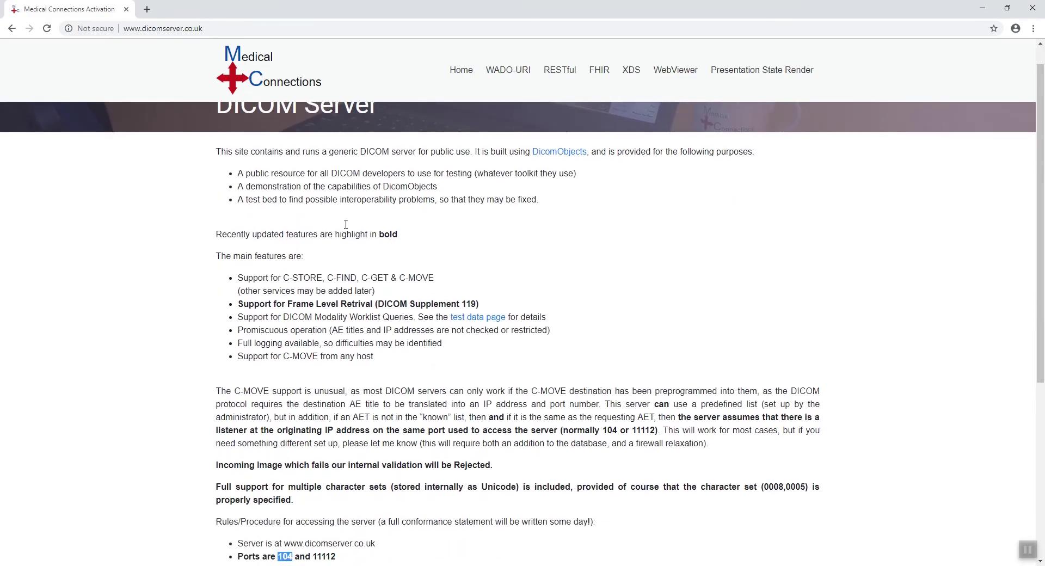
scroll(343, 227, down, 2)
scroll(347, 225, down, 4)
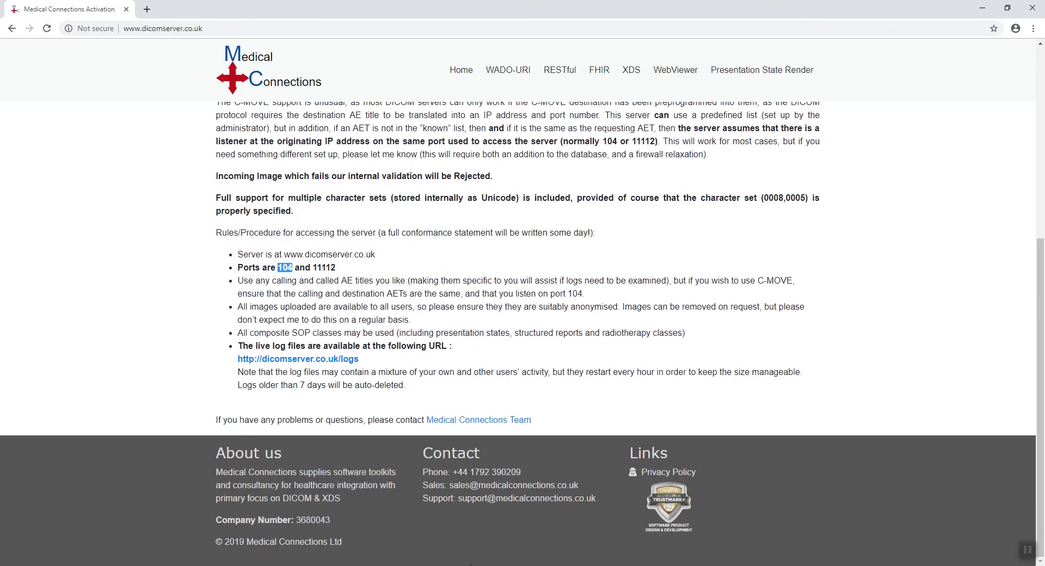
key(alt+Tab)
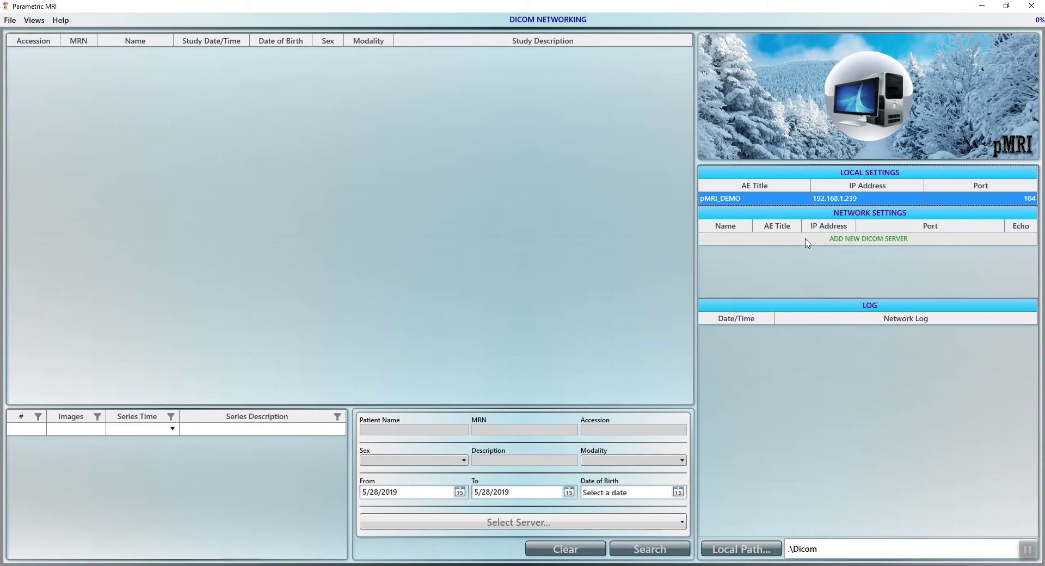
- Add a new DICOM server named Test Public Server with the AE title pMRI_DEMO
click(829, 243)
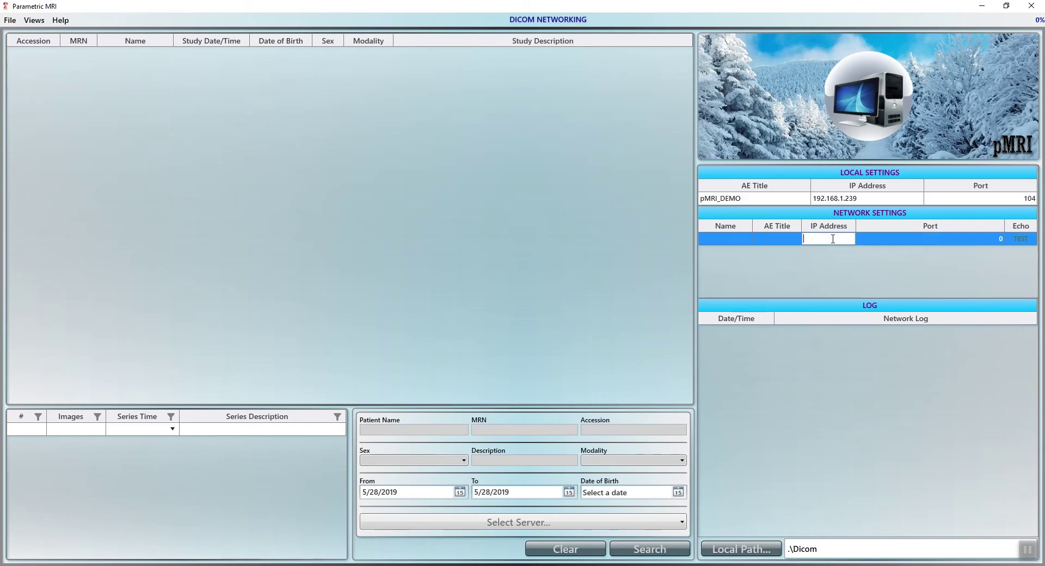
click(717, 244)
click(726, 241)
text(Test Public)
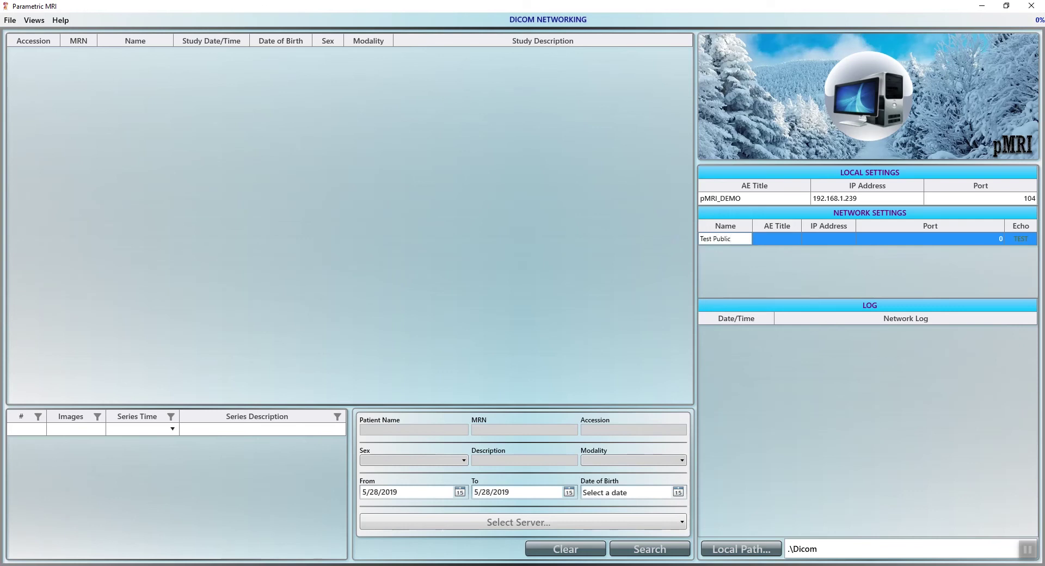
text( Server)
key(Tab)
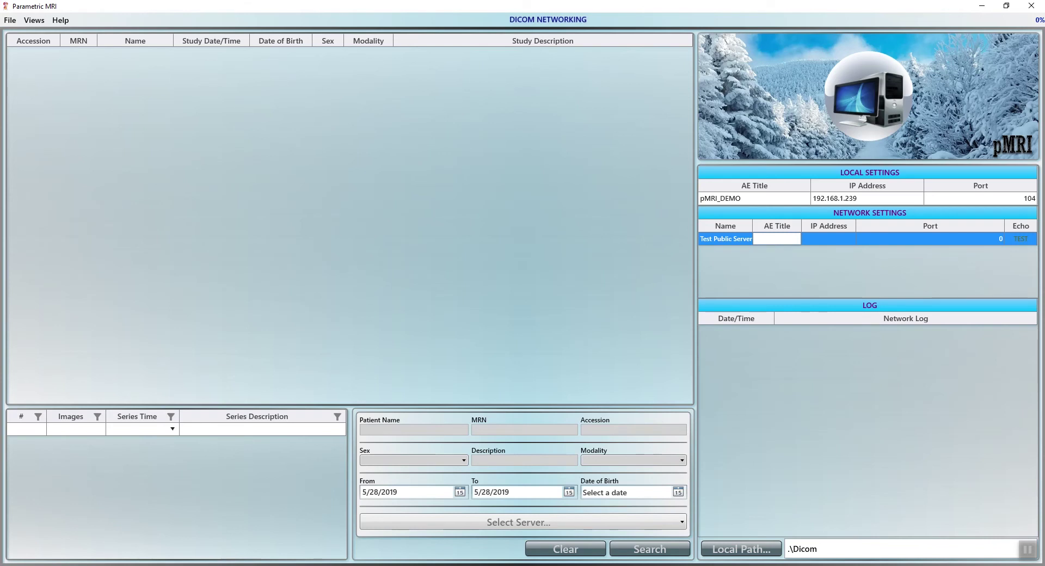
text(pMRI_DEMO)
key(Tab)
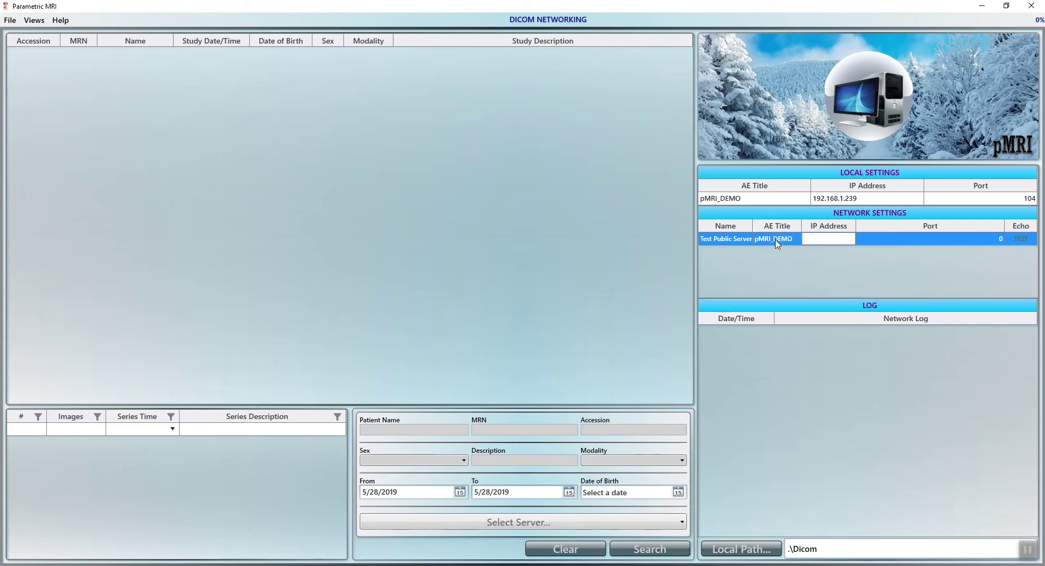
key(alt+Tab)
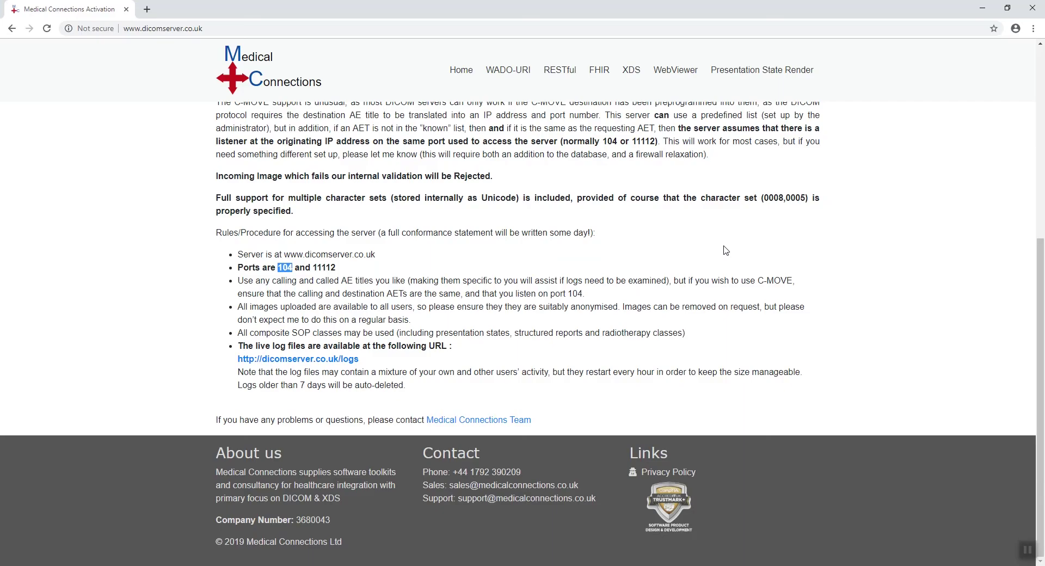
drag(284, 256, 375, 256)
key(ctrl+c)
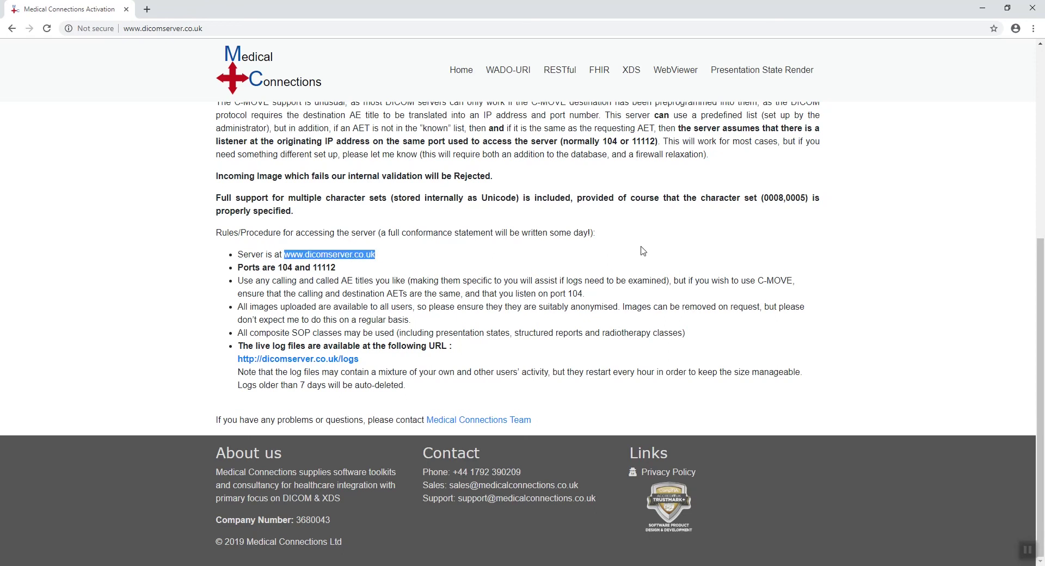
key(alt+Tab)
key(ctrl+v)
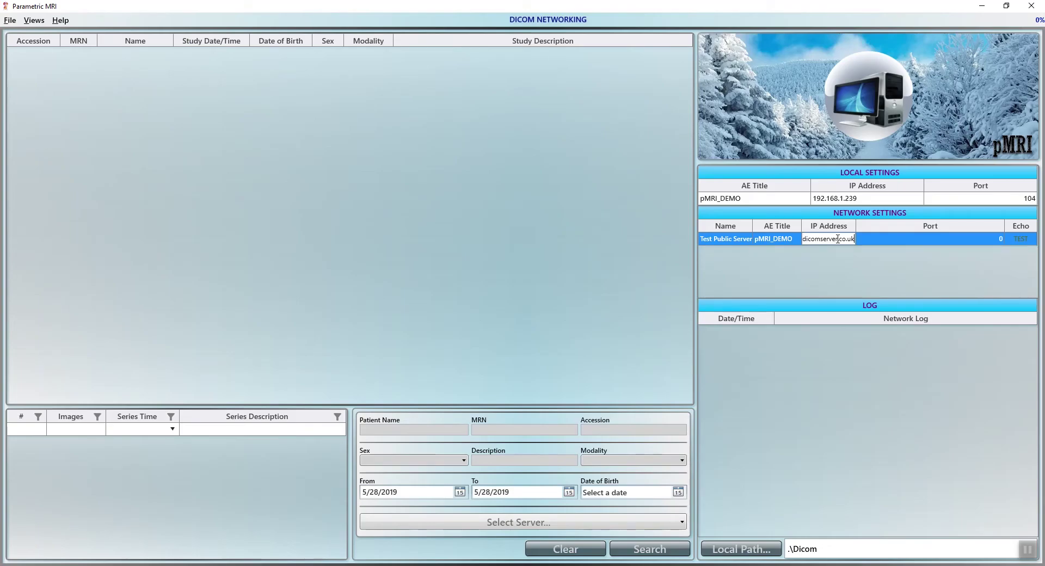
- Copy port 104 from the browser page into the new server's port in Parametric MRI and commit the entry
key(alt+Tab)
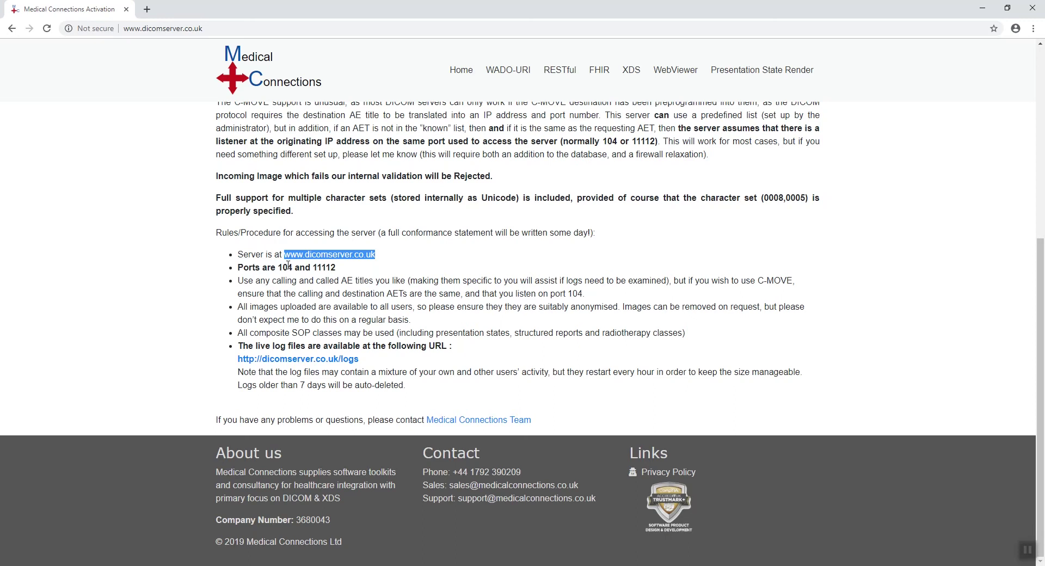
double_click(285, 267)
key(ctrl+c)
key(alt+Tab)
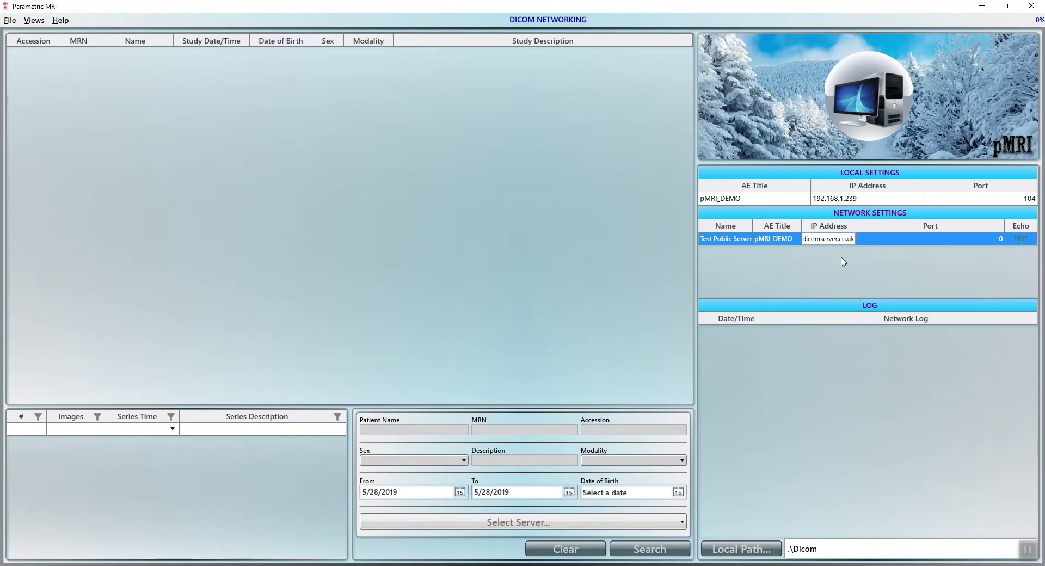
click(887, 238)
key(ctrl+v)
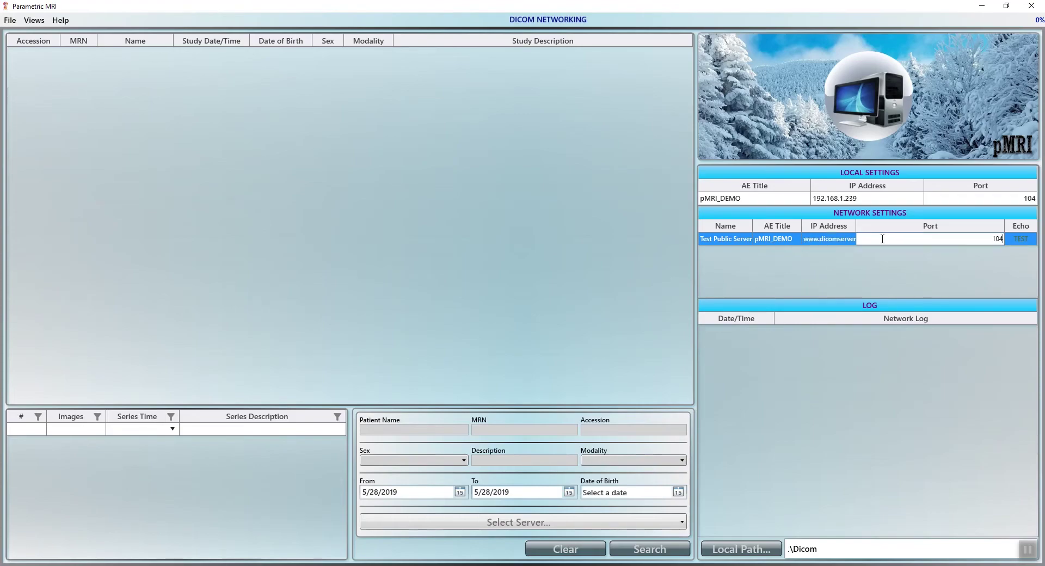
key(Return)
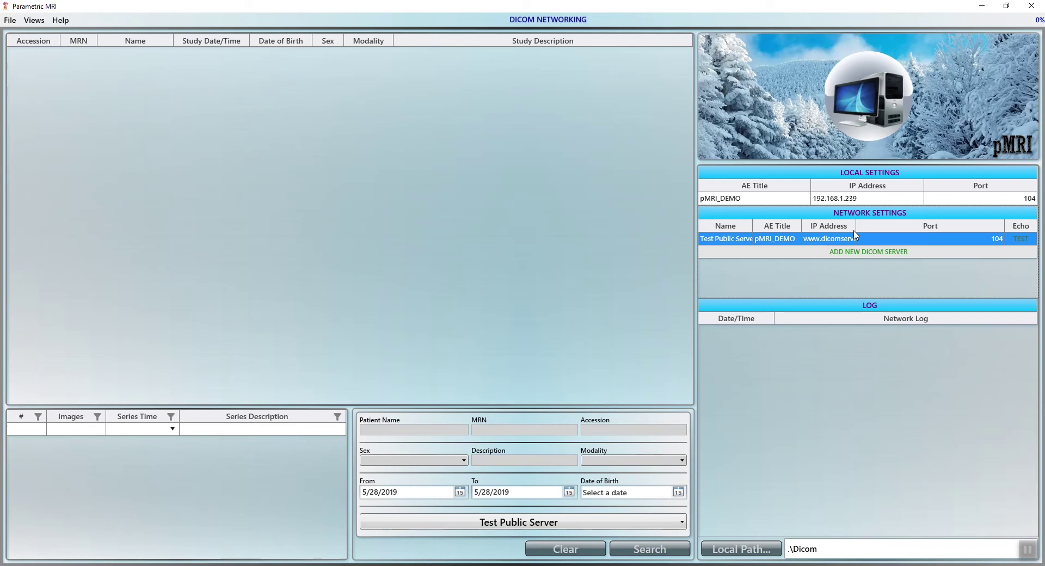
- Fit the network settings columns to their contents and run the echo test on Test Public Server twice
double_click(857, 226)
double_click(802, 226)
double_click(754, 226)
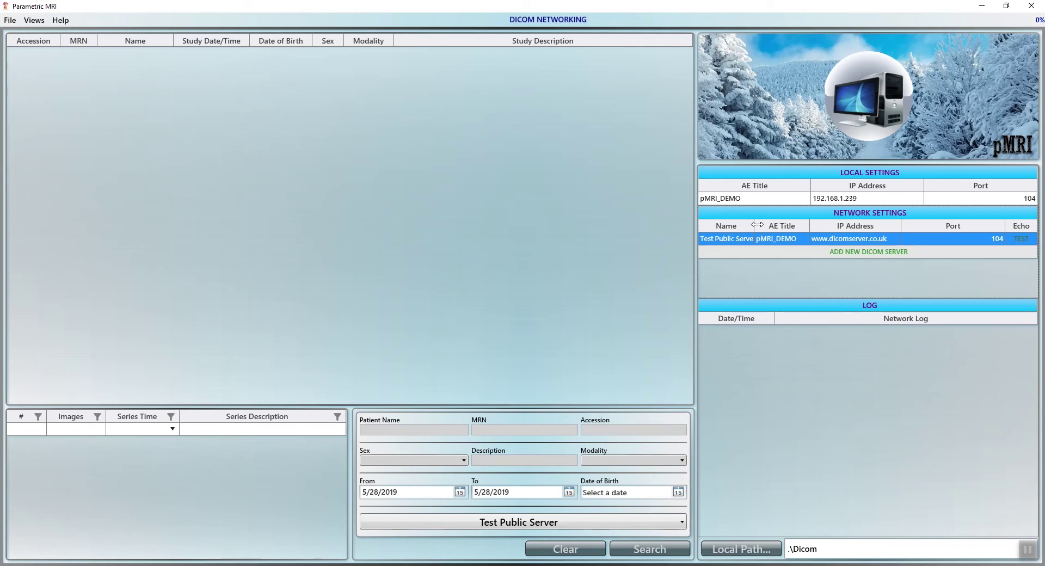
click(1024, 242)
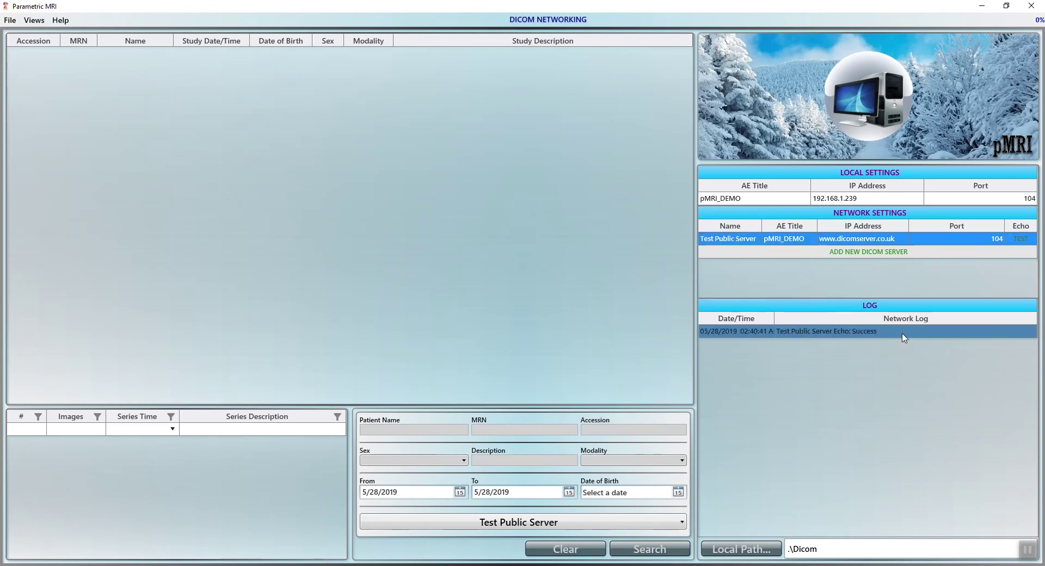
click(1022, 244)
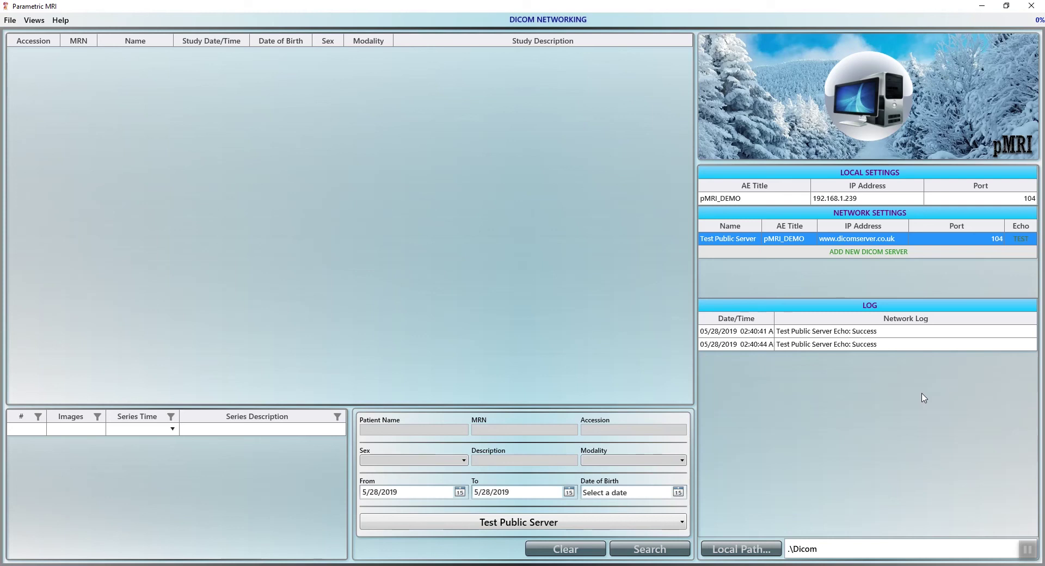
- Search Test Public Server for studies from 1/1/2019 onward and list the series of the first ECG OP US study
click(621, 524)
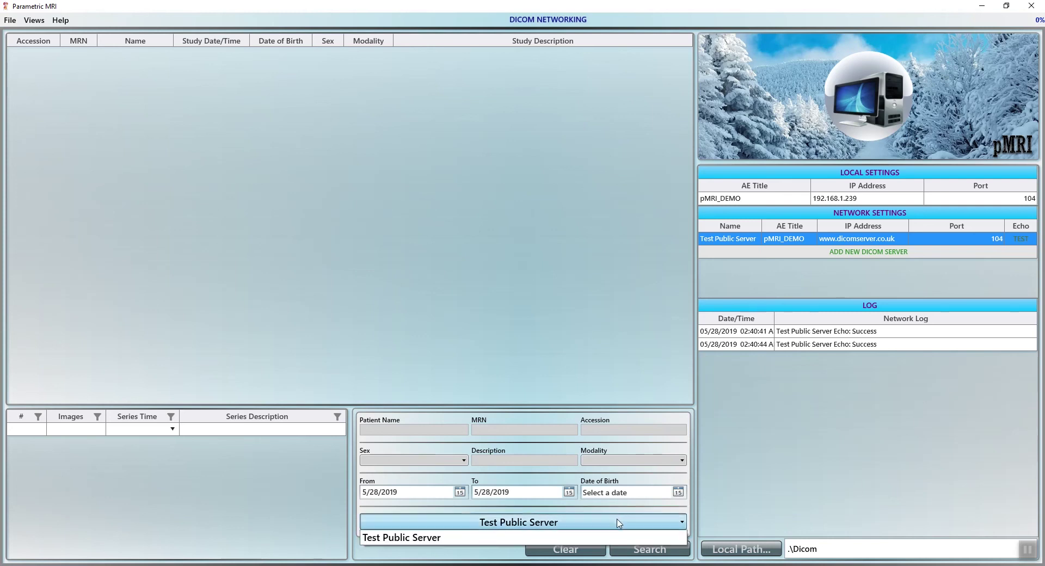
click(531, 537)
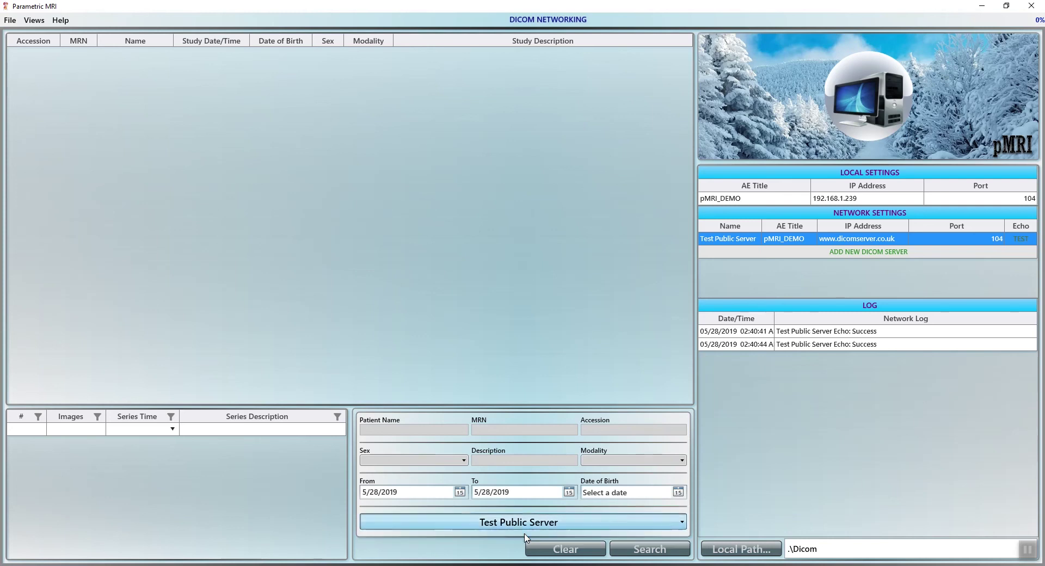
click(461, 493)
click(372, 405)
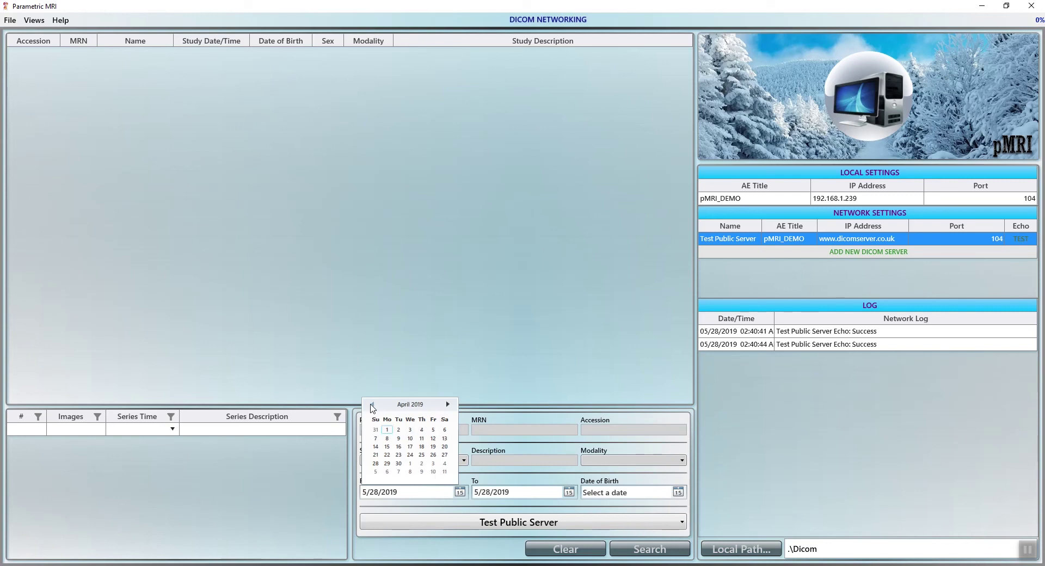
click(372, 404)
click(372, 404)
click(373, 404)
click(398, 430)
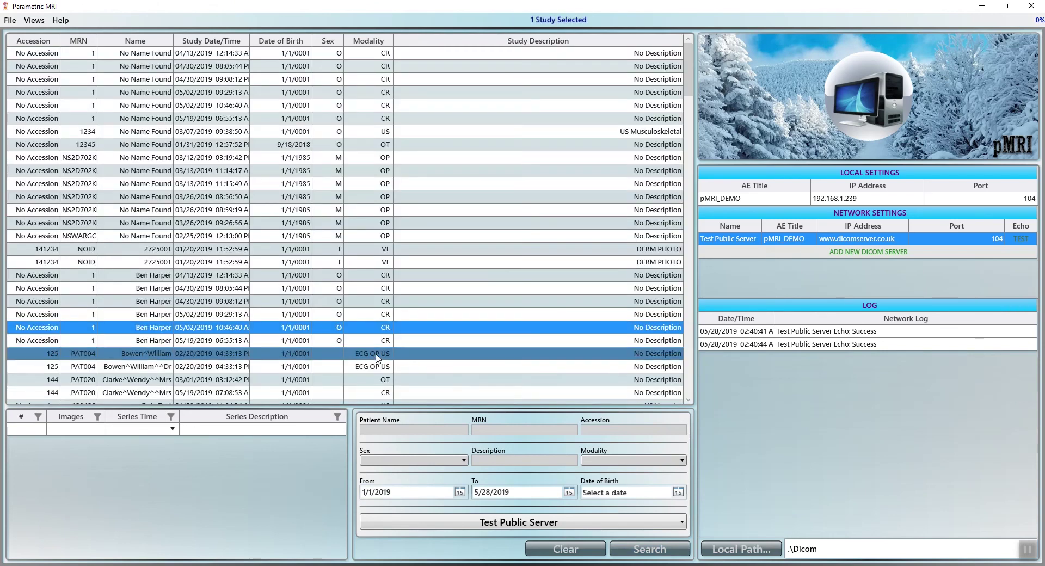
click(376, 359)
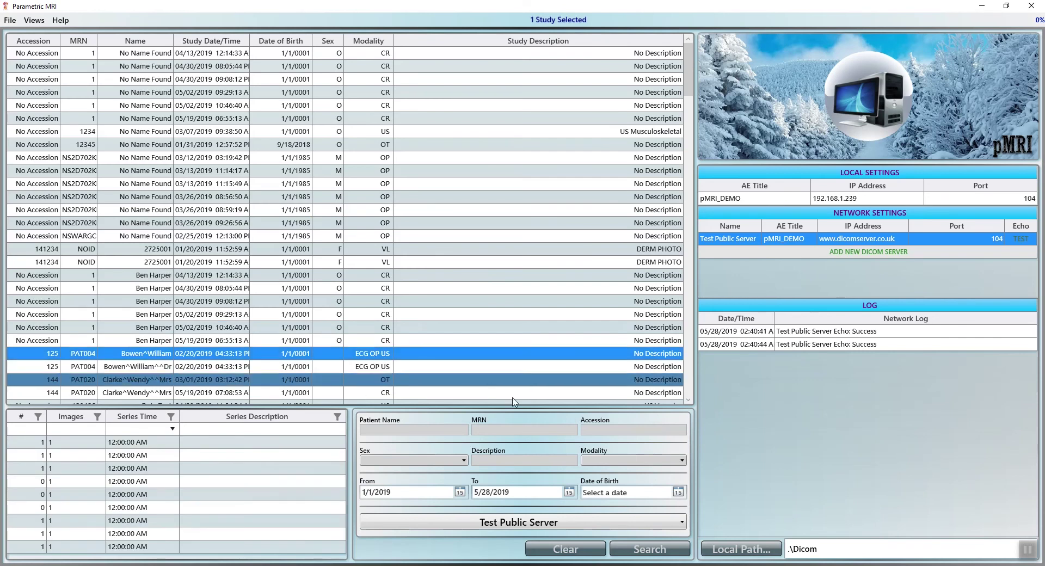
- Restrict the query to MR modality, clear the From date, and search the server again
click(598, 462)
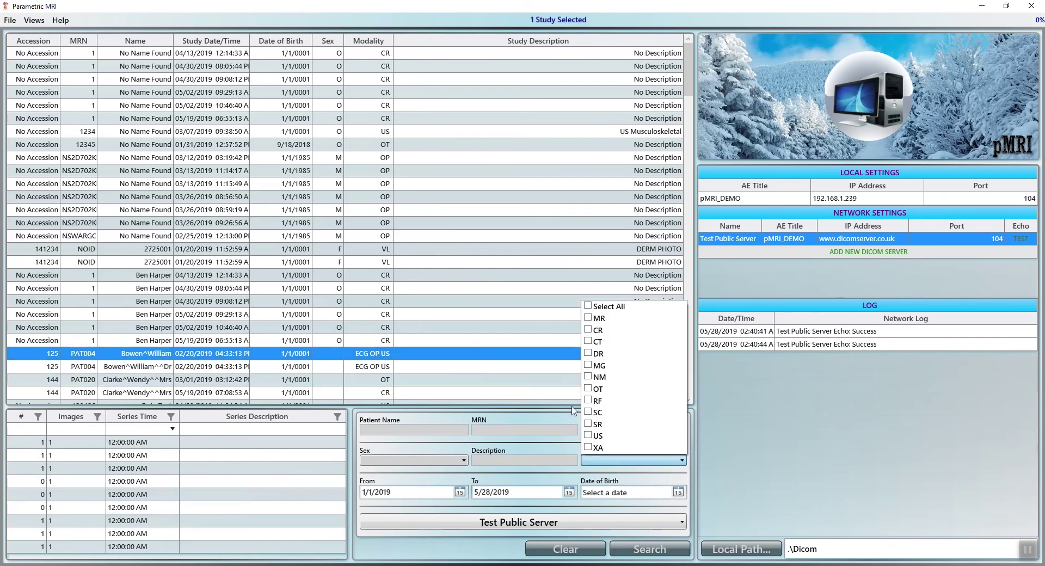
click(588, 318)
click(422, 492)
drag(422, 492, 337, 496)
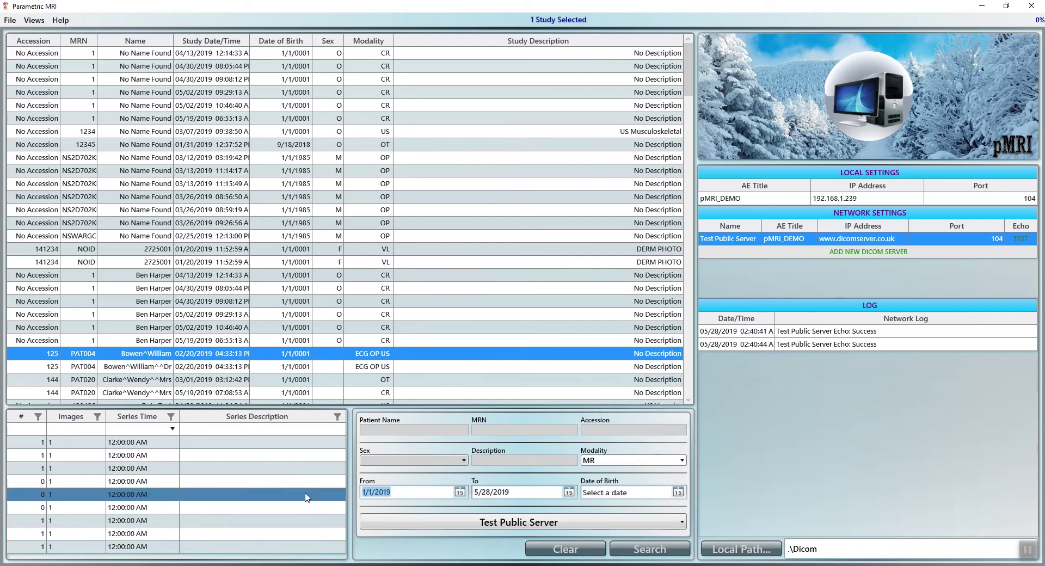
key(BackSpace)
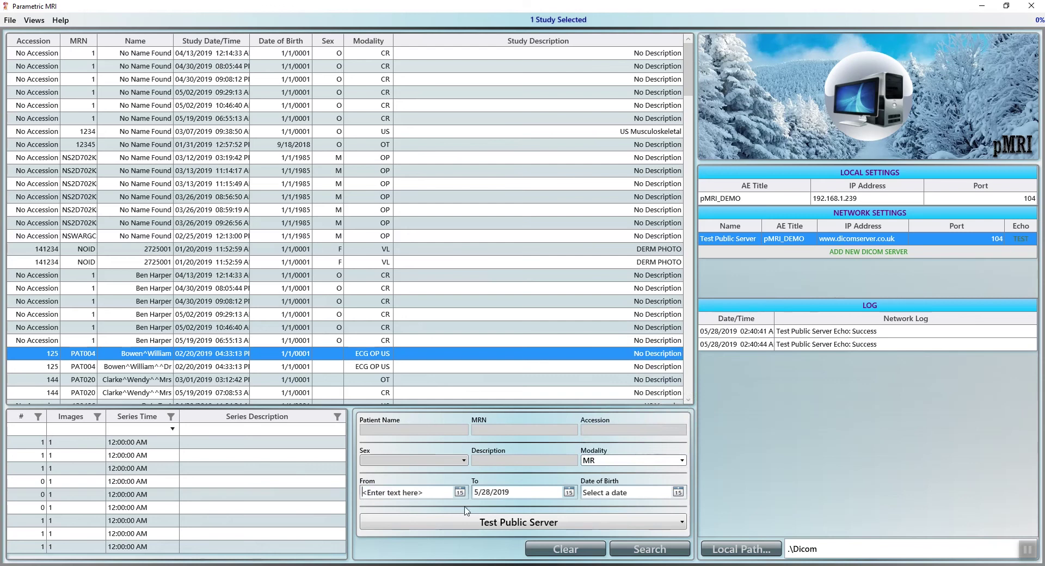
click(624, 551)
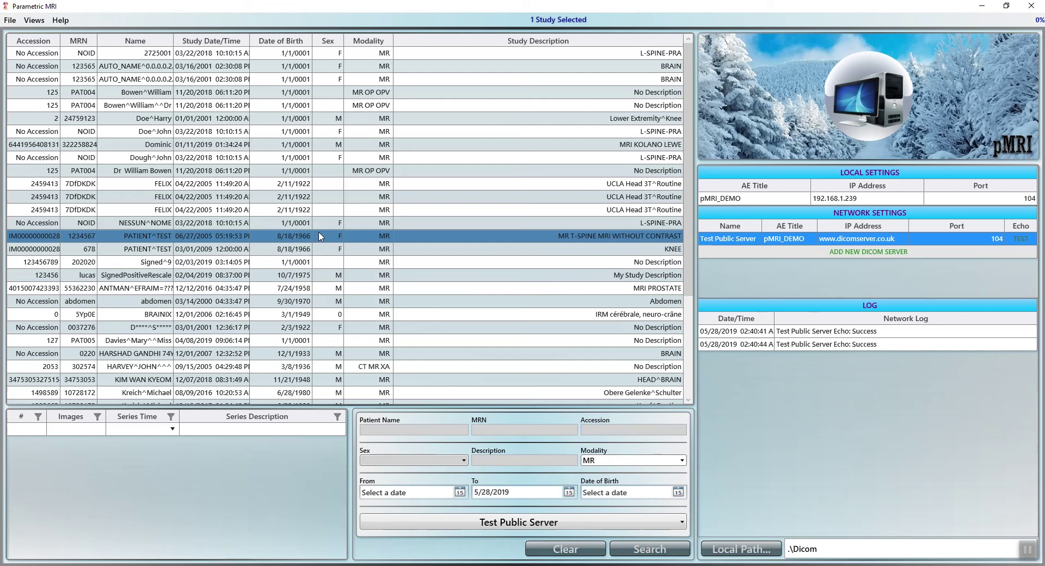
- Transfer four studies from the server: MRI KOLANO LEWE, the first and third UCLA Head 3T^Routine, and the L-SPINE-PRA directly below them
click(277, 145)
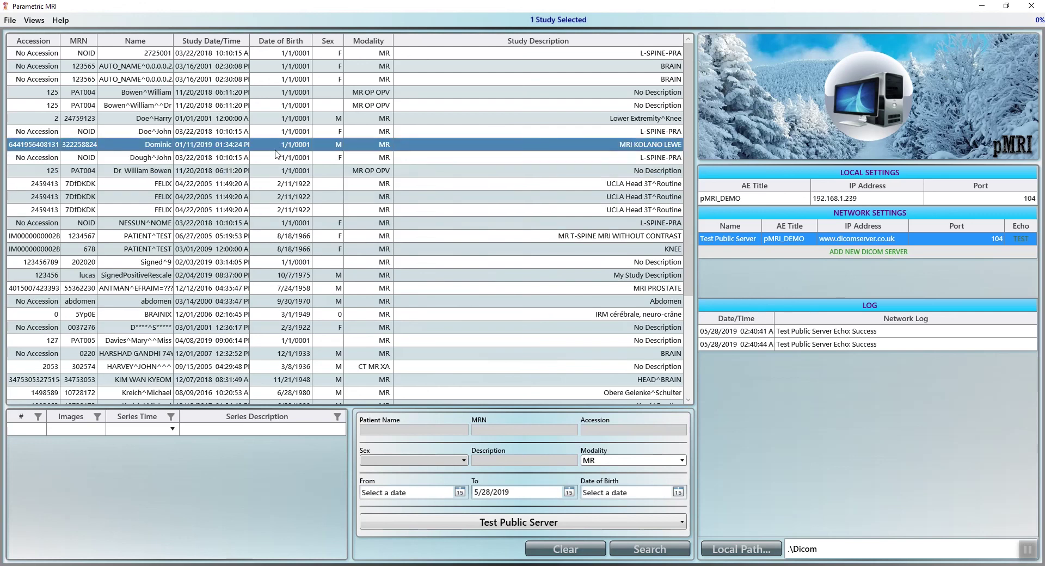
ctrl+click(277, 184)
ctrl+click(275, 210)
ctrl+click(274, 224)
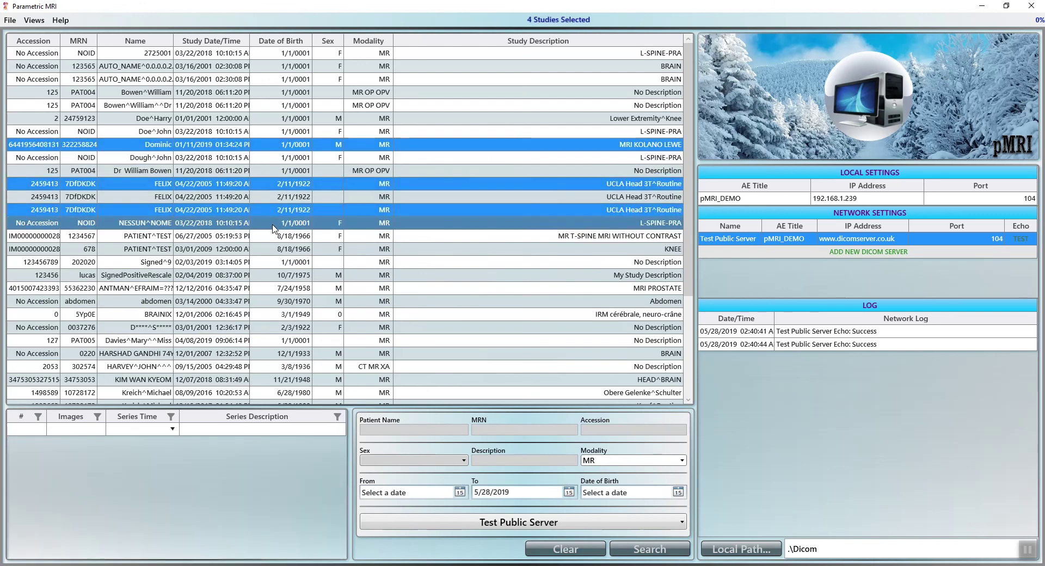
right_click(272, 224)
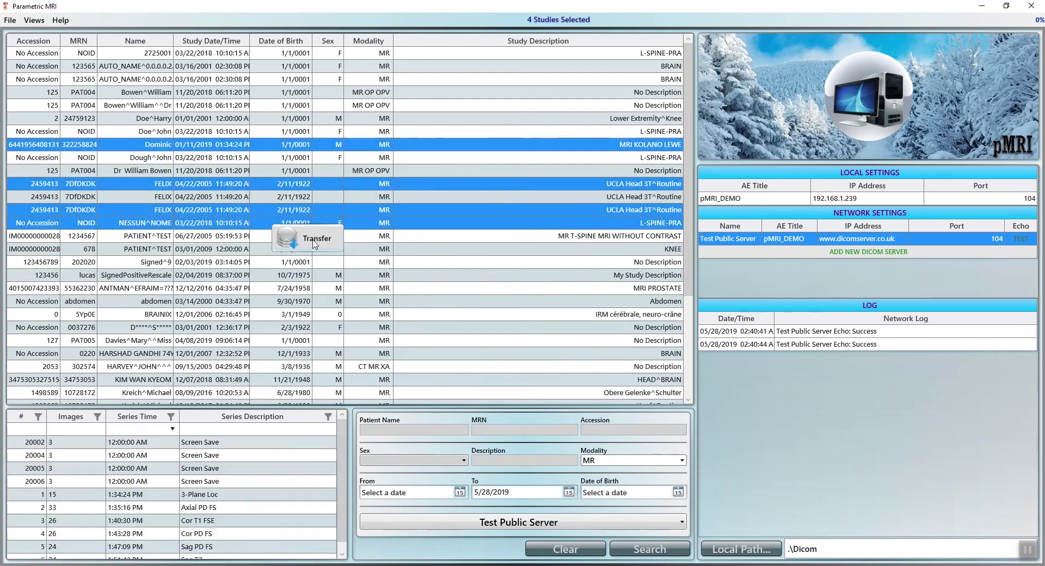
click(313, 241)
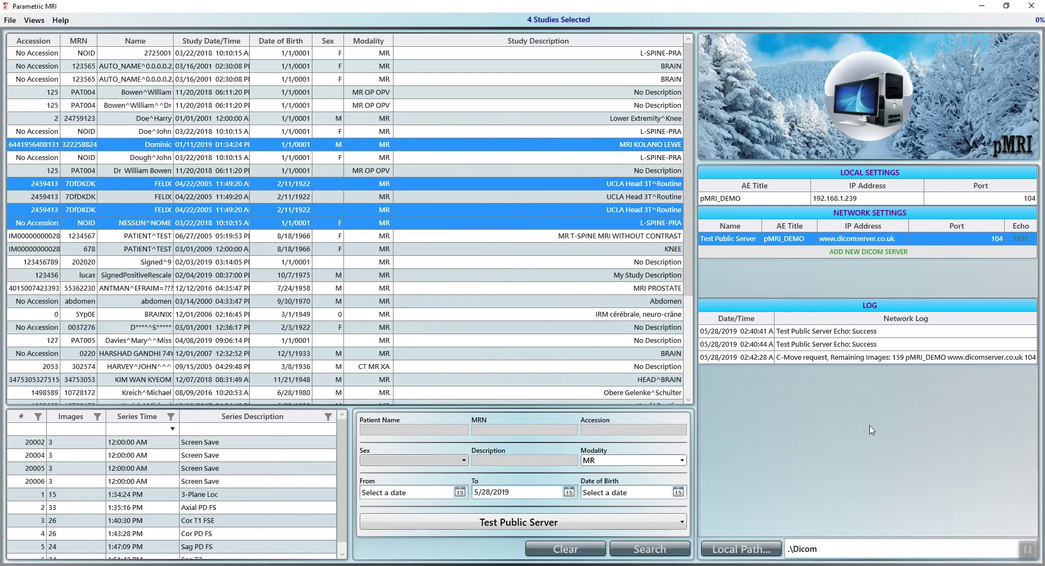
- Open the network log's folder from the C-Move request entry, locate DicomNetworkLog.txt, and close the folder
right_click(875, 359)
click(899, 372)
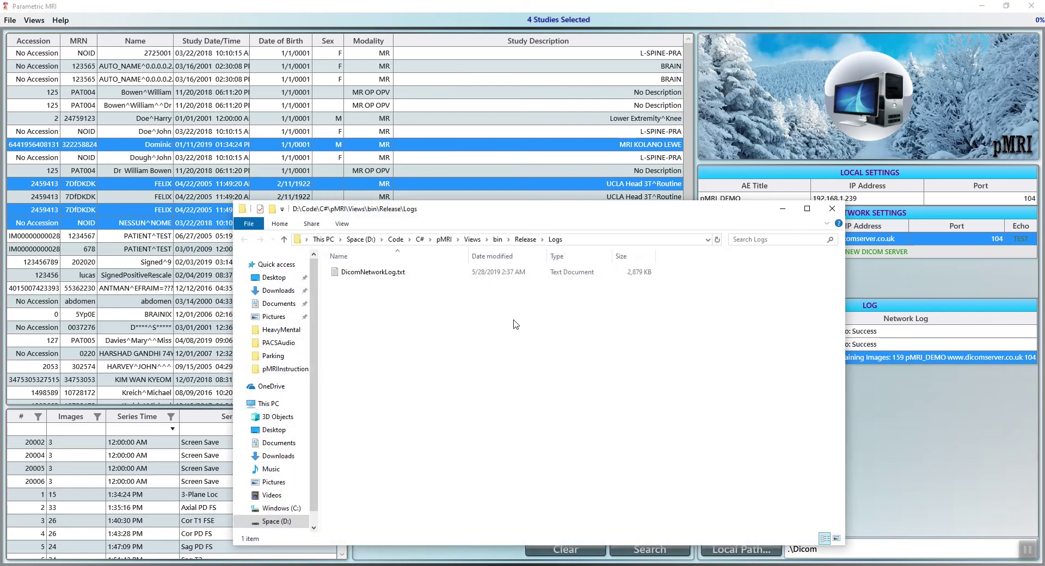
click(396, 273)
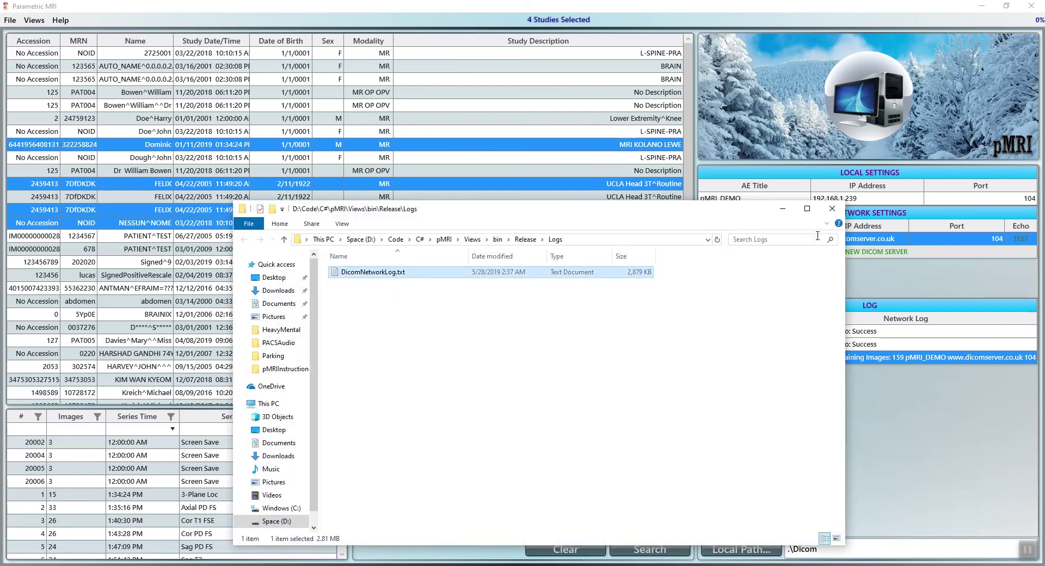
click(832, 209)
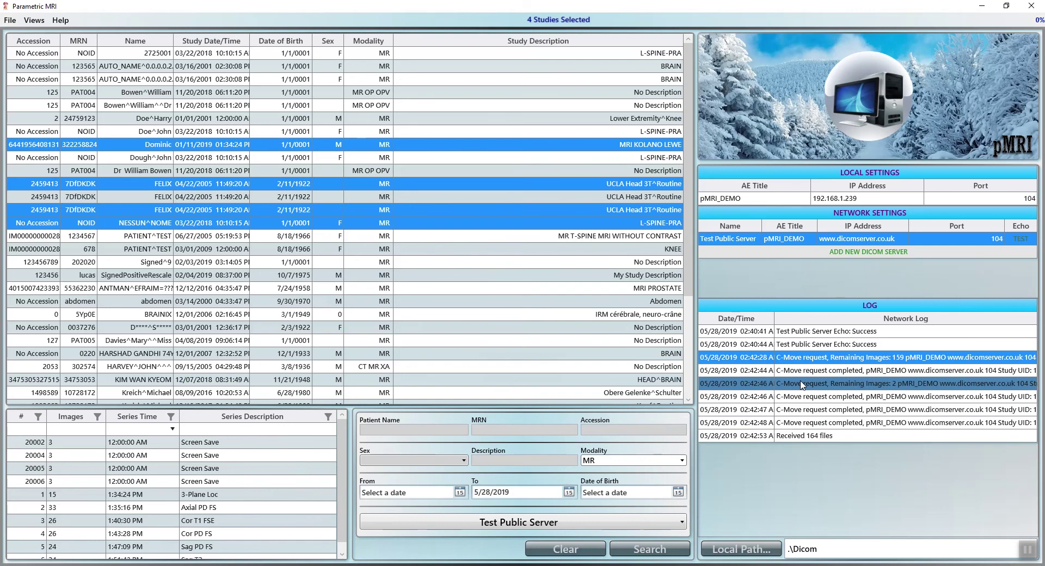
- Check pMRI's permissions in the Windows Defender Firewall allowed apps, then return to Parametric MRI and examine the received-files log entry
key(alt+Tab)
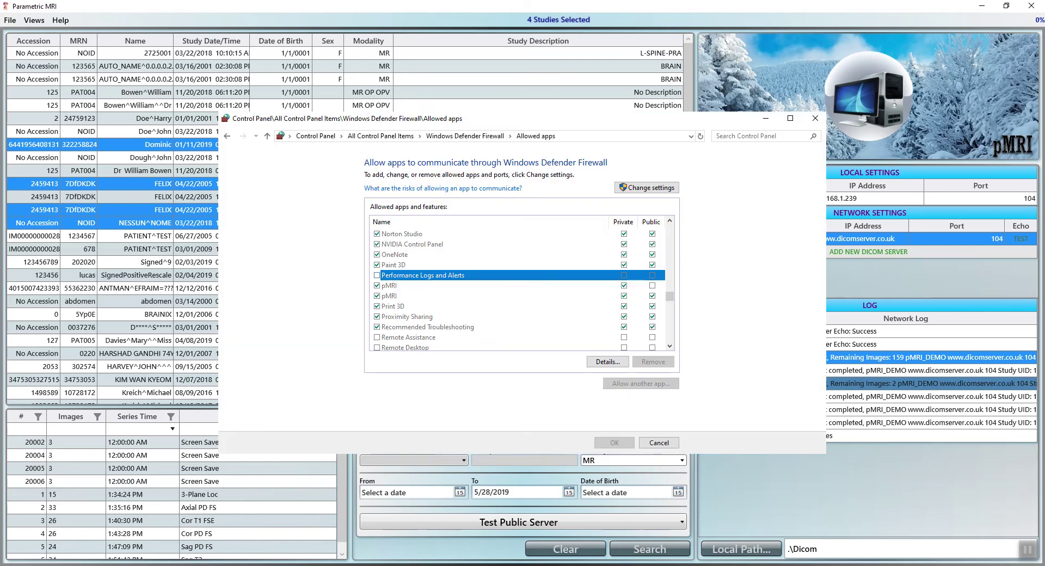
click(802, 385)
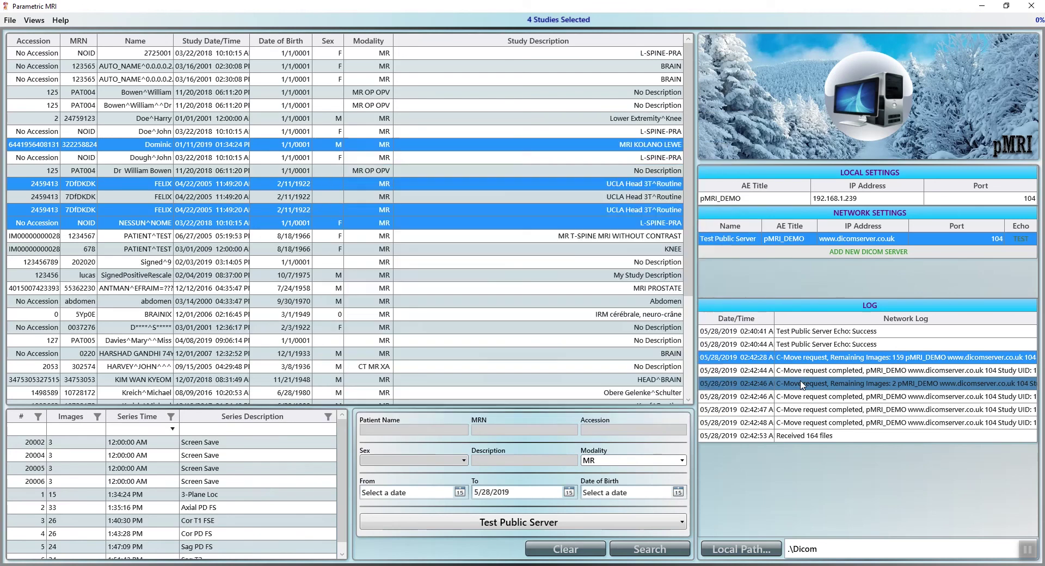
click(808, 438)
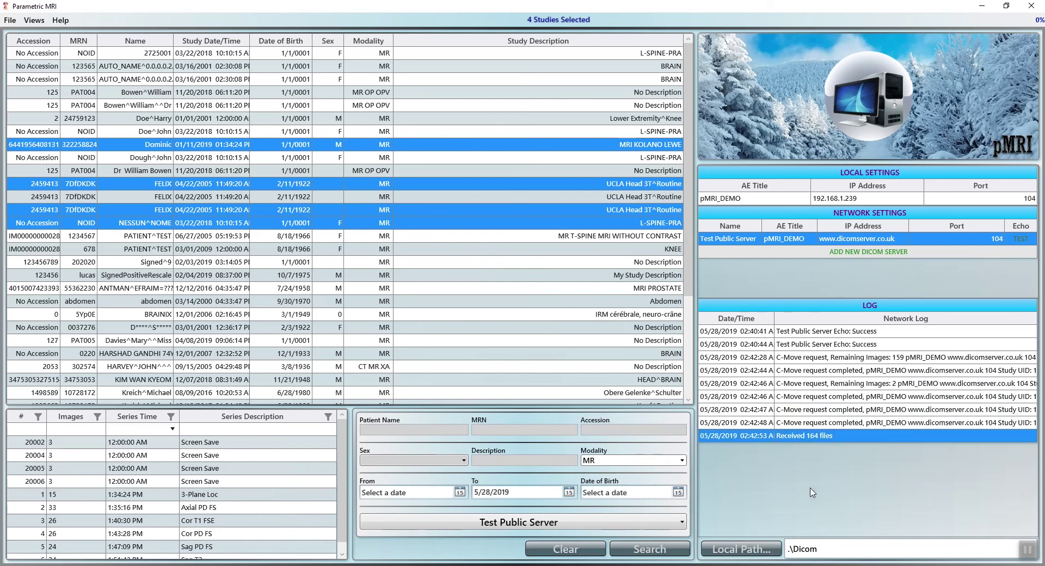
- Switch to the local studies and display the Cor PD FS series of the MRI KOLANO LEWE study
click(34, 21)
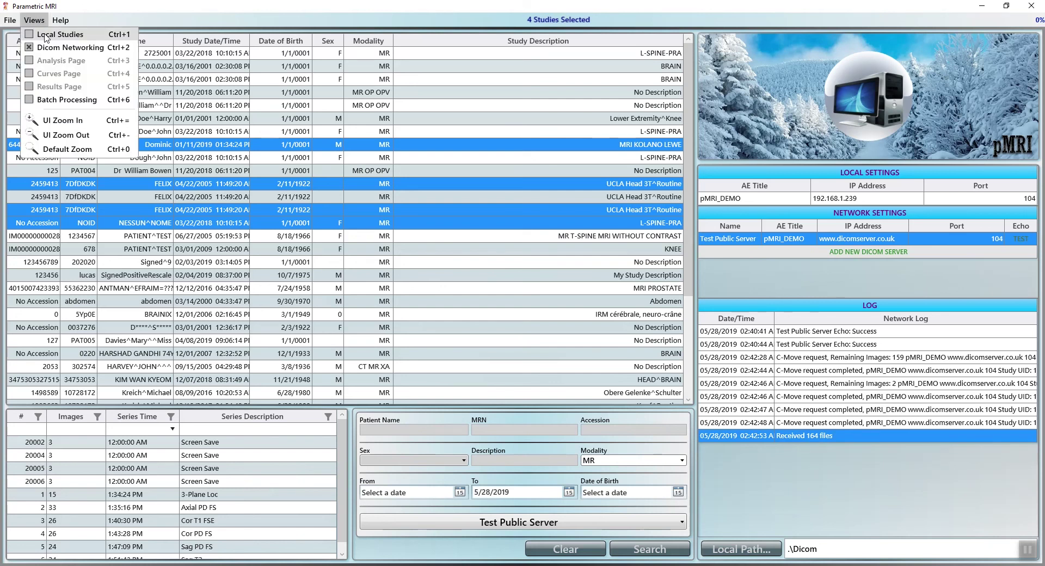
key(ctrl+1)
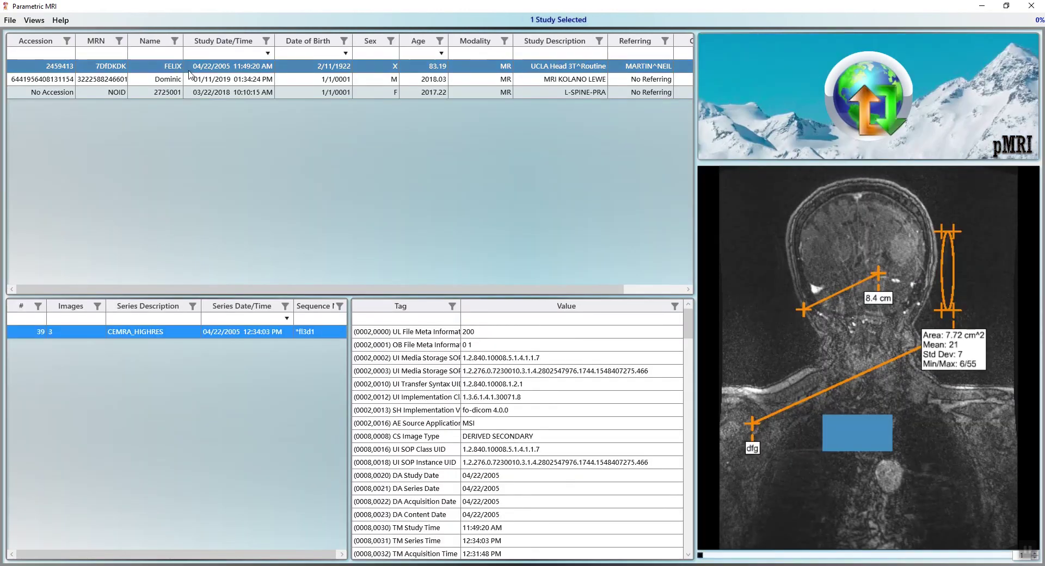
click(190, 79)
click(166, 372)
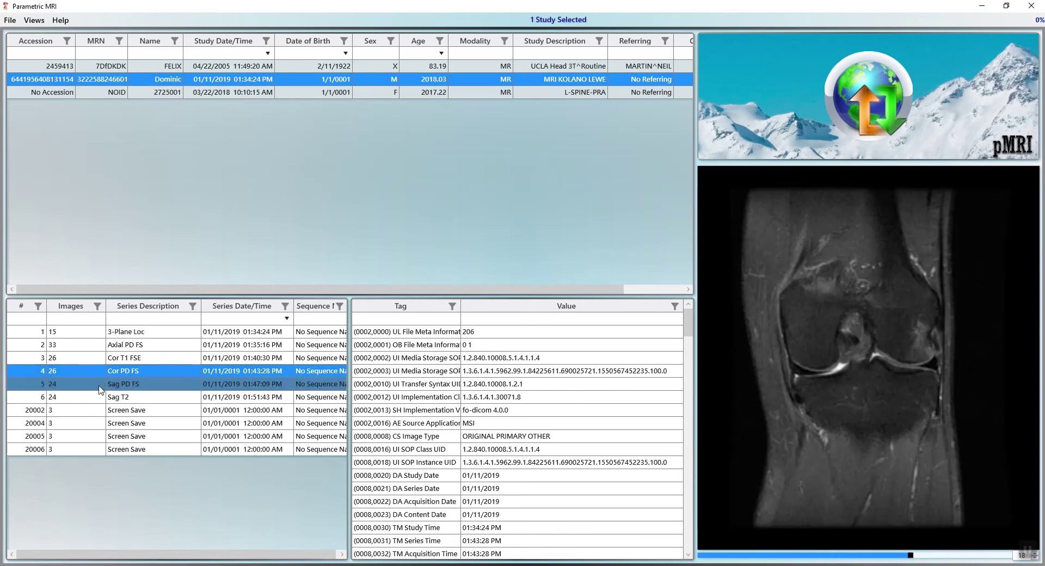
- Load the Cor T1 FSE series into MRI Volume analysis and show slice 12
click(114, 360)
right_click(115, 361)
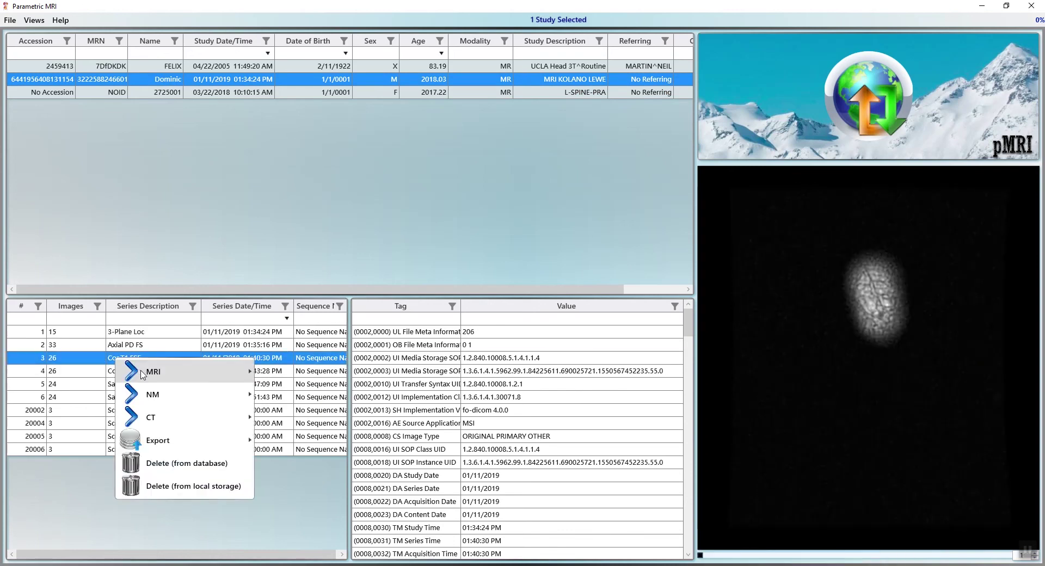
mouse_move(154, 373)
click(296, 370)
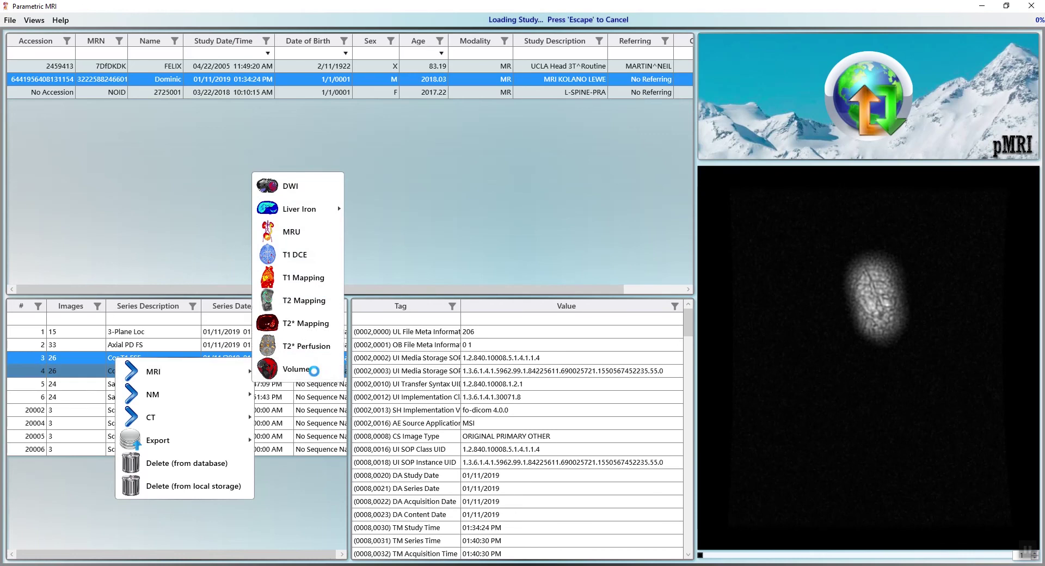
scroll(312, 250, up, 1)
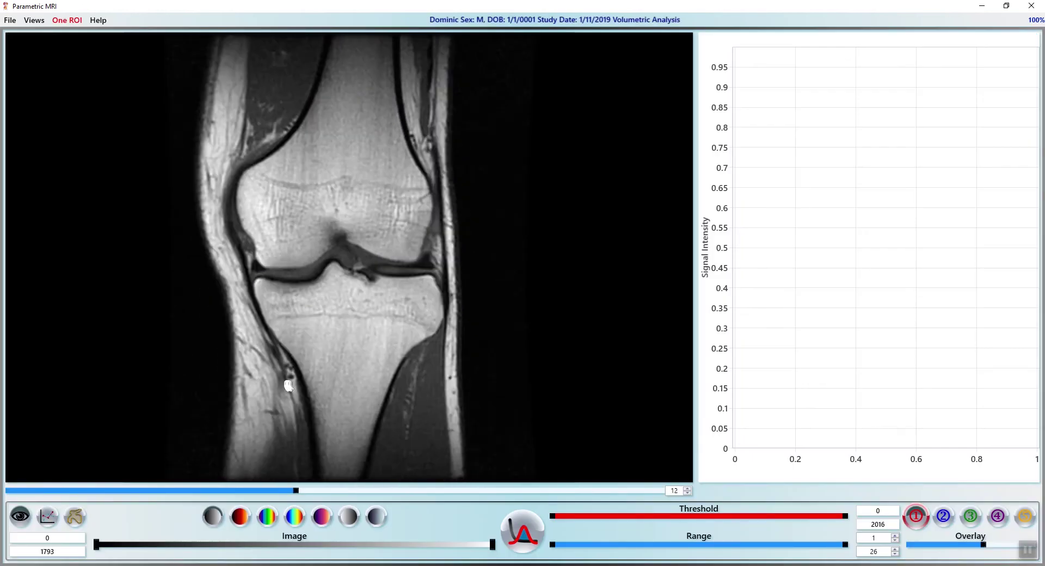
- Grow region One over the femur and tibia with region growing and a lower threshold of about 648
right_click(327, 200)
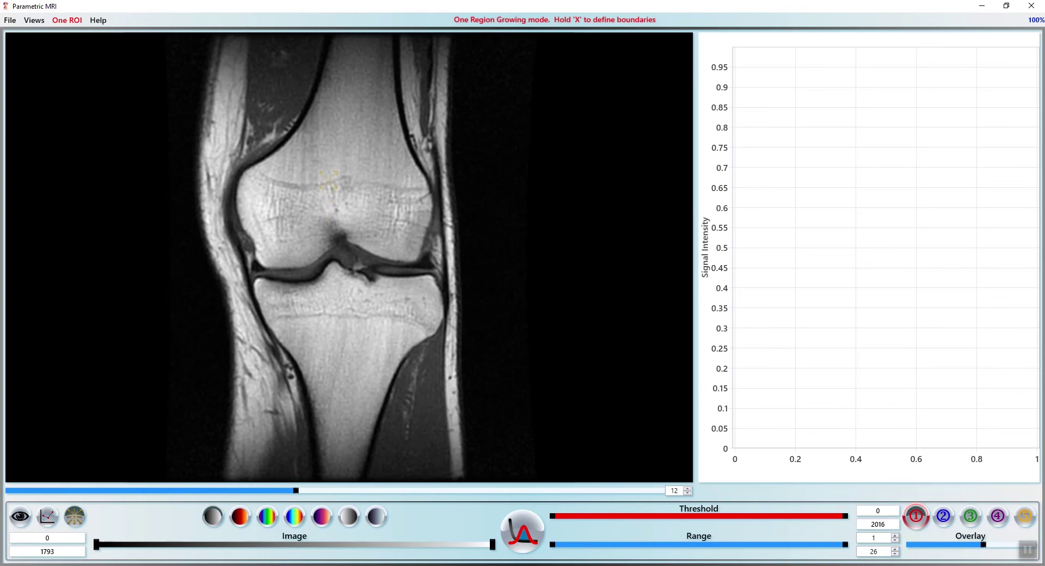
click(329, 180)
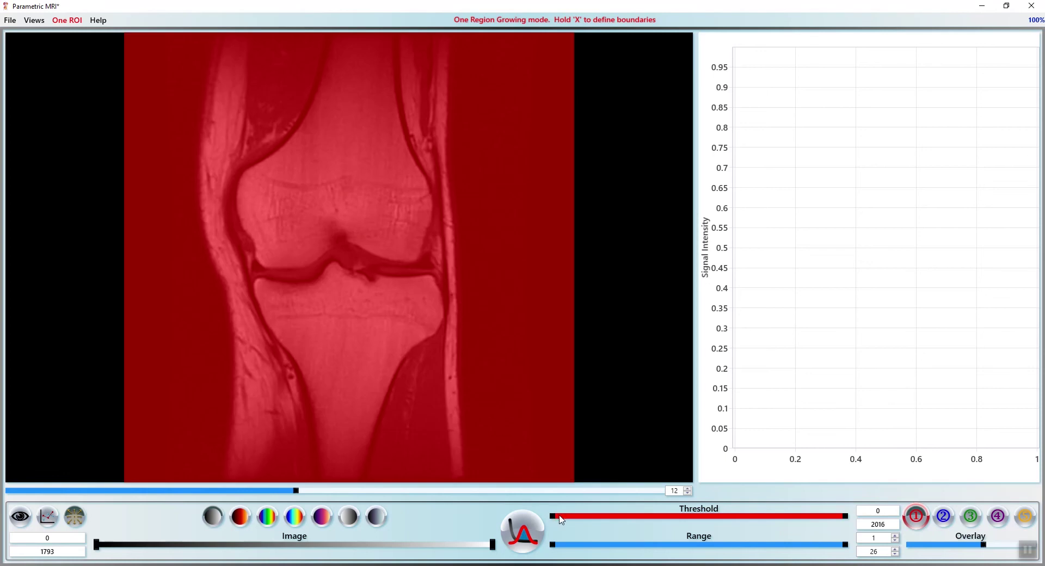
drag(561, 518, 647, 516)
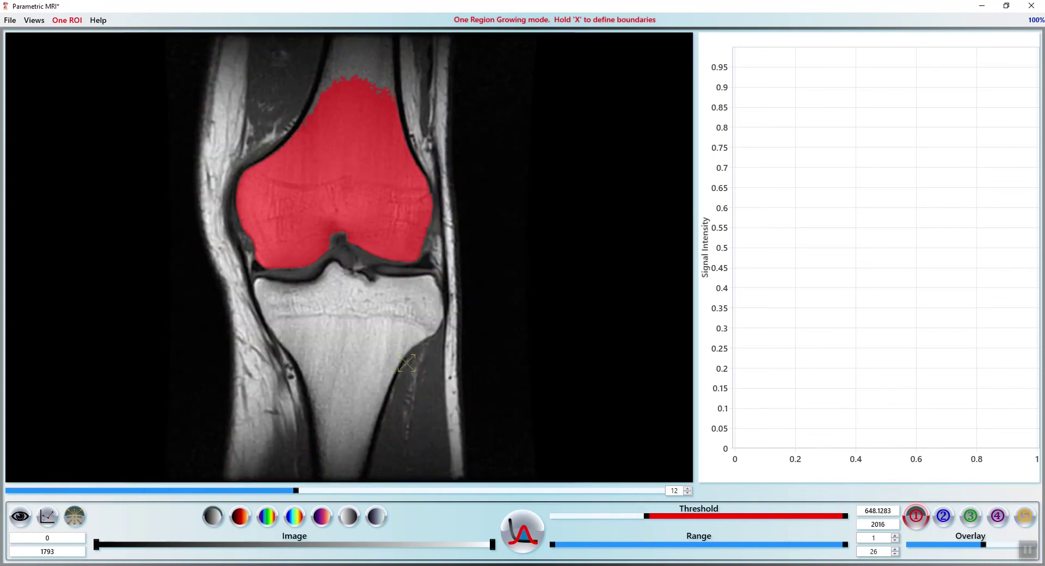
click(406, 363)
- Grow region Two over the bright outer tissue bands on both sides of the knee
click(944, 516)
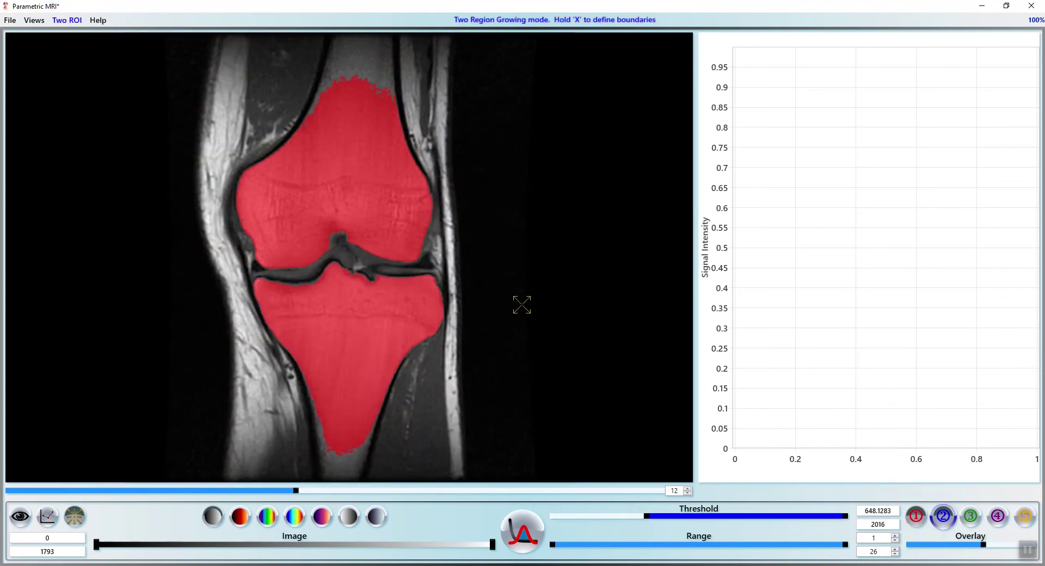
click(459, 272)
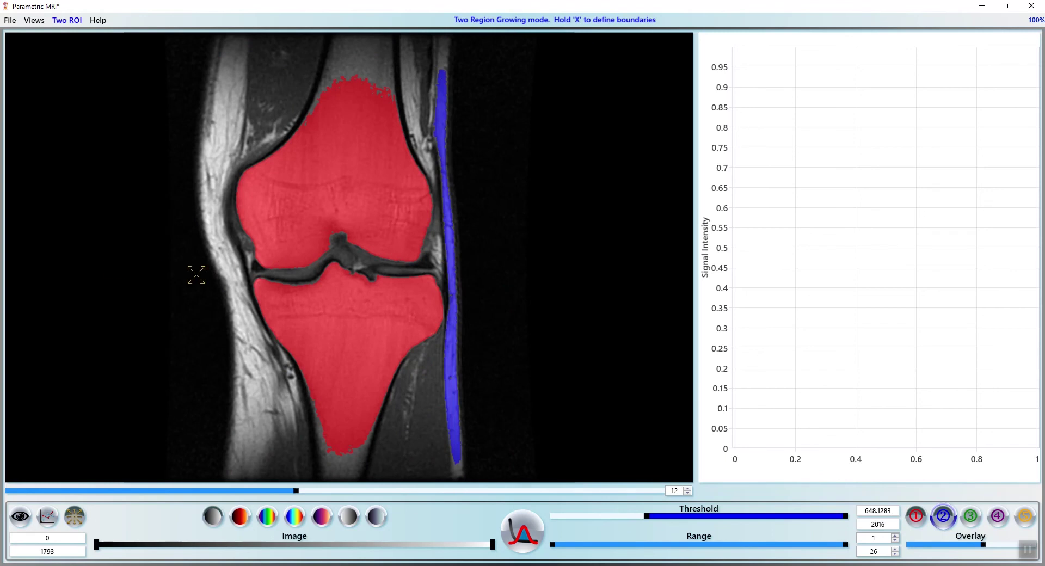
click(227, 269)
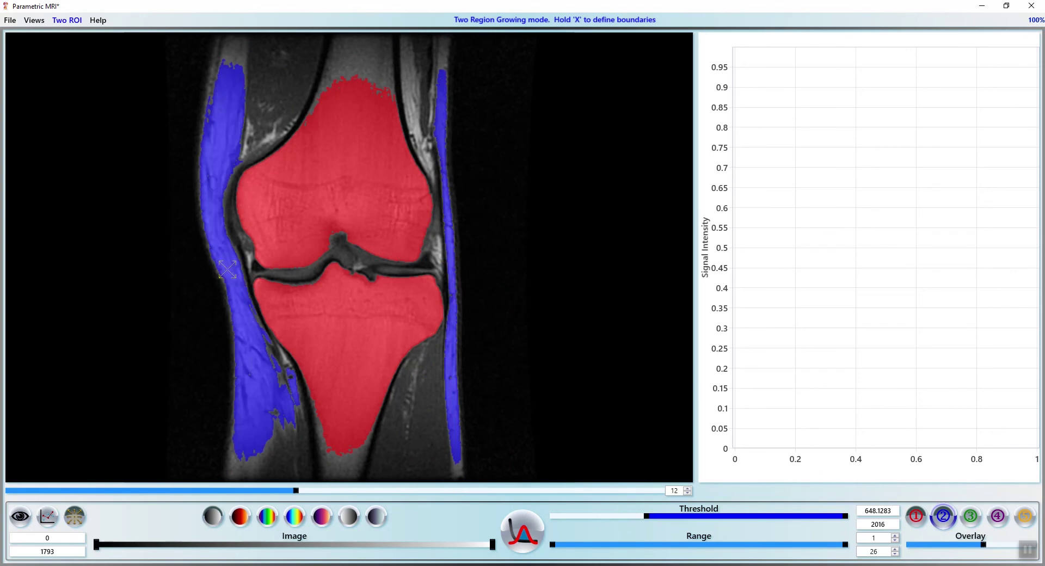
- Grow region Three in the small dark area at the right edge of the joint space, with thresholds 0 to about 225
click(978, 519)
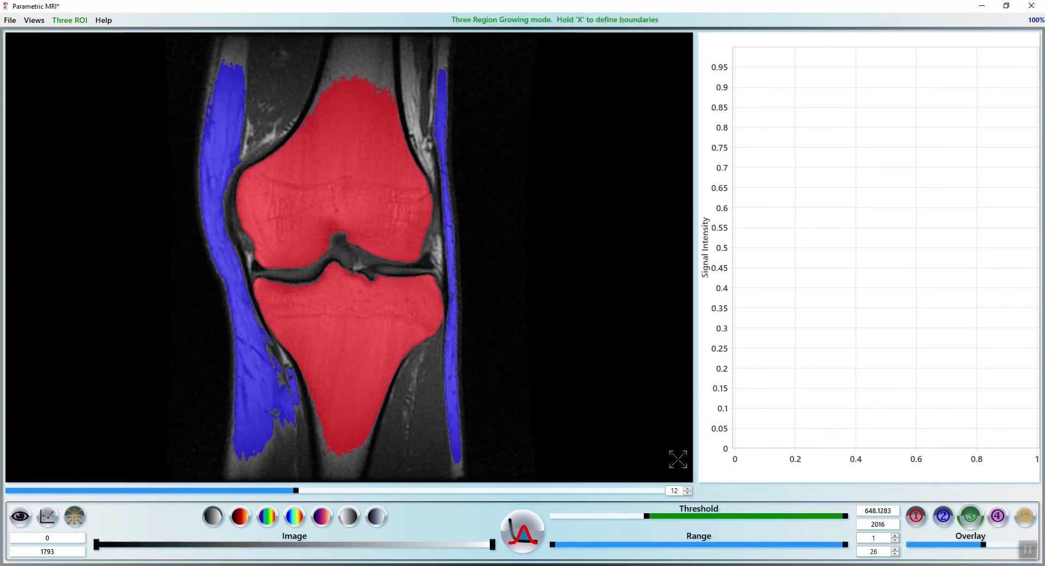
click(694, 519)
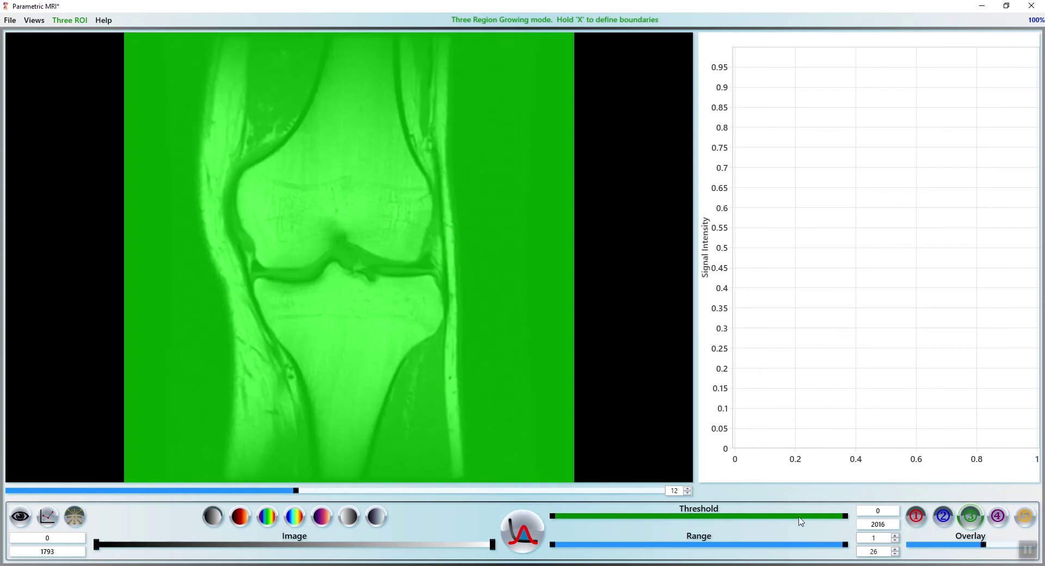
drag(848, 520, 587, 517)
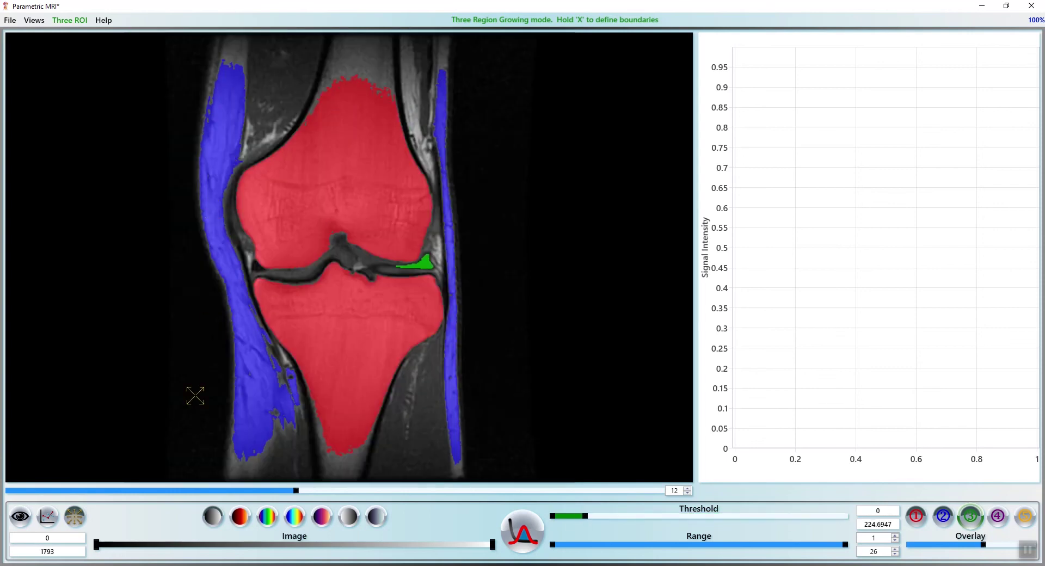
- Apply the blue-to-red rainbow colour map to the regions and bring up the signal intensity histogram and volumetric results
click(295, 517)
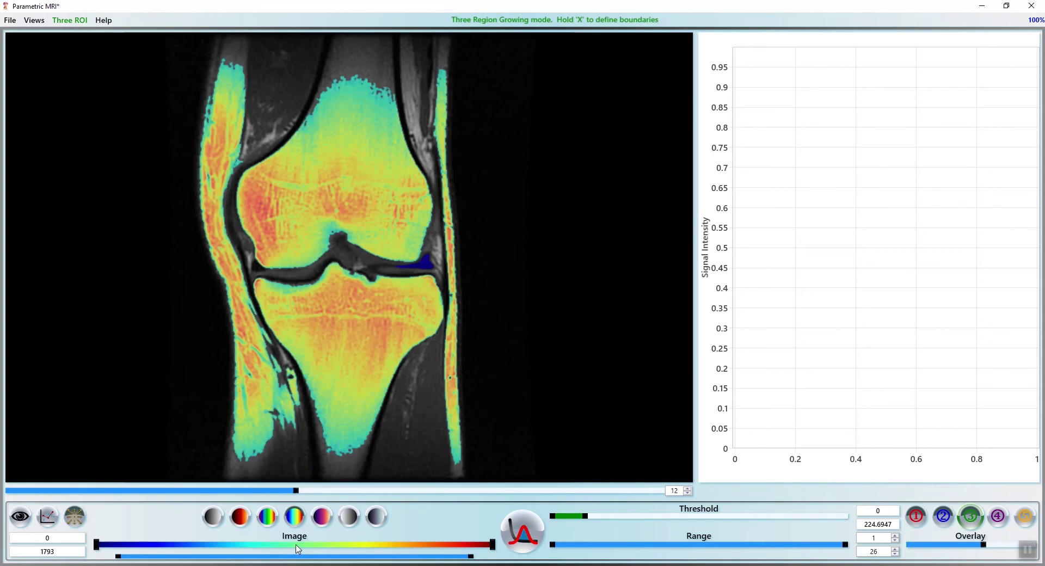
mouse_move(317, 445)
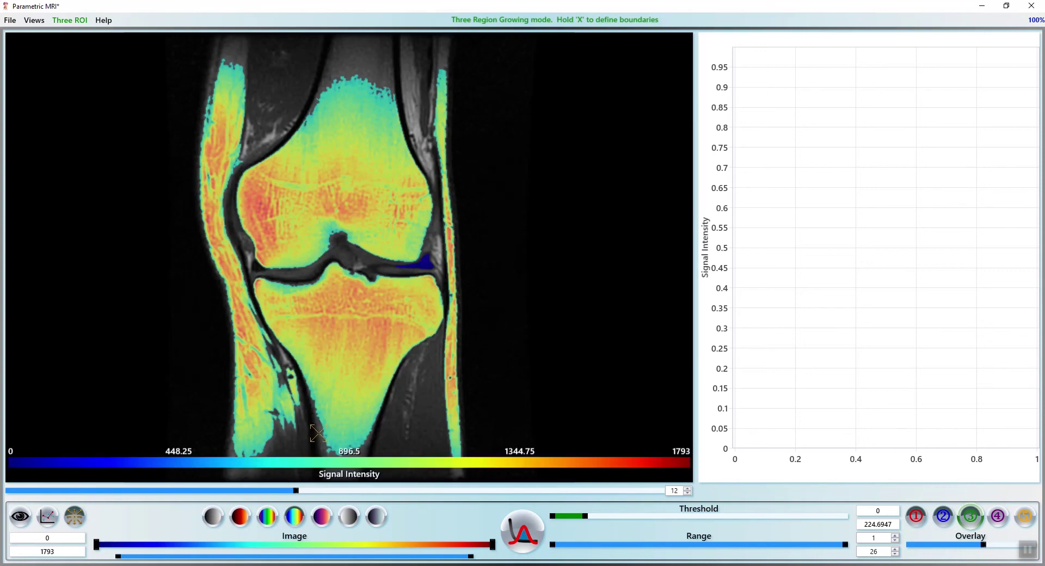
click(517, 526)
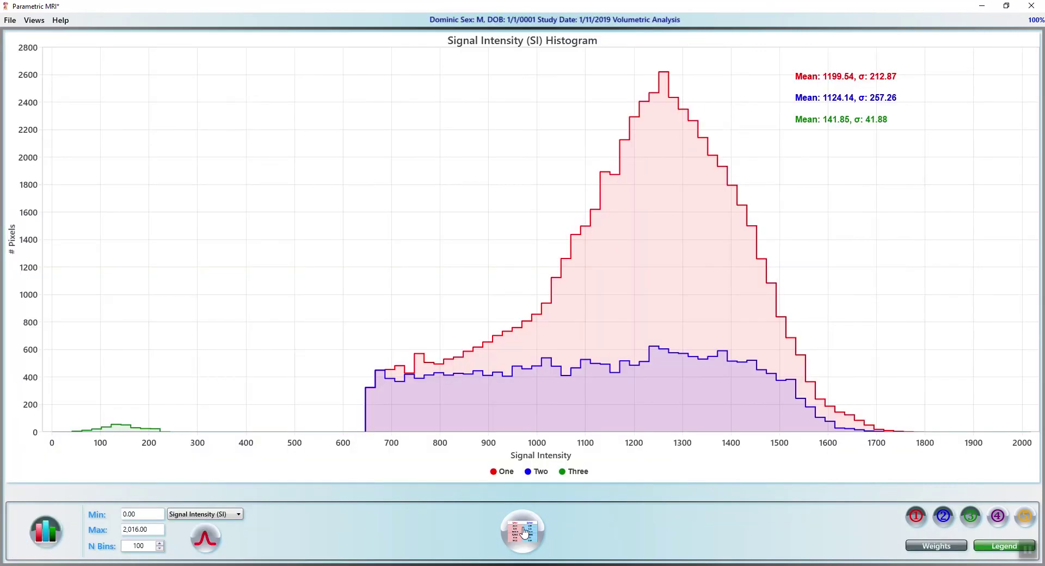
click(524, 532)
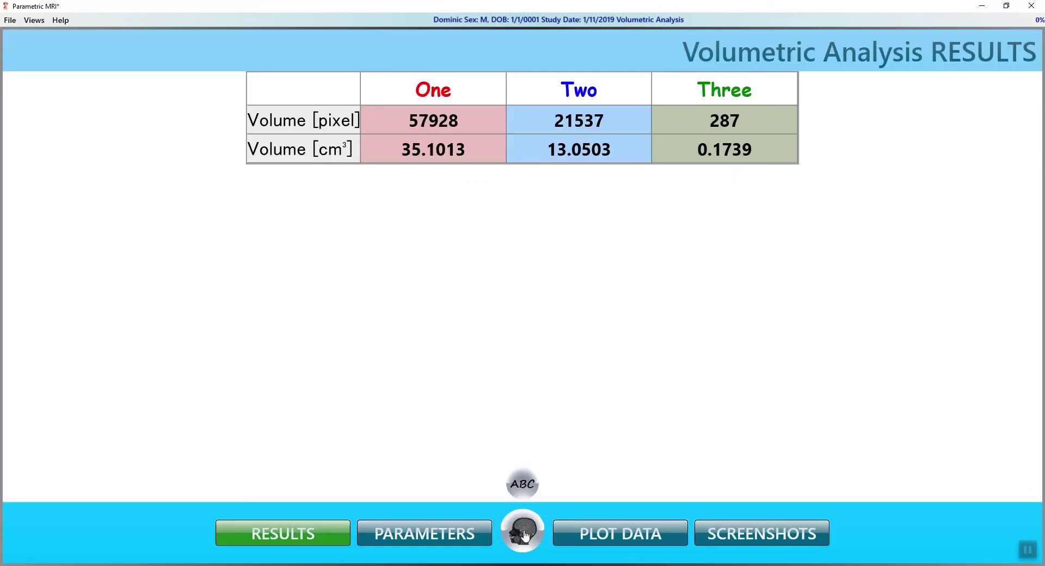
- Review the captured analysis screenshots and save all five to the study as a DICOM series
click(730, 535)
click(119, 155)
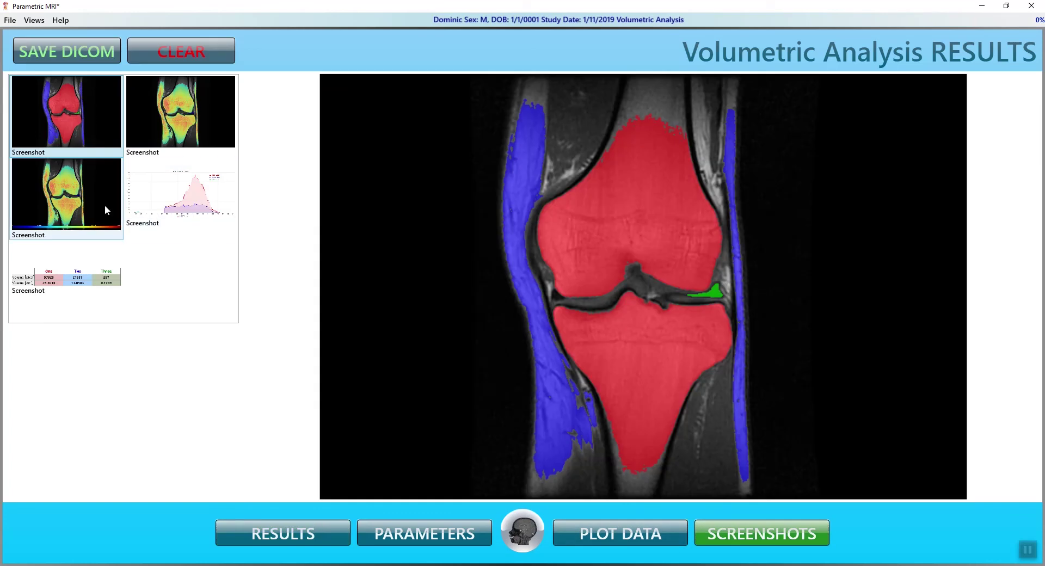
right_click(100, 290)
click(136, 301)
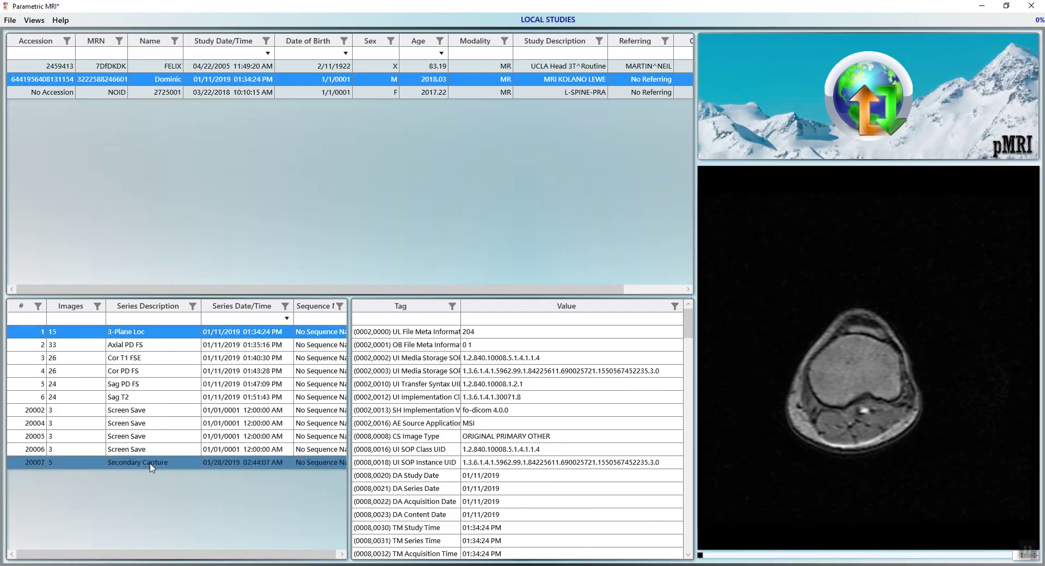
- Rename the Secondary Capture series as pMRI Results and page through its images
click(152, 468)
click(152, 467)
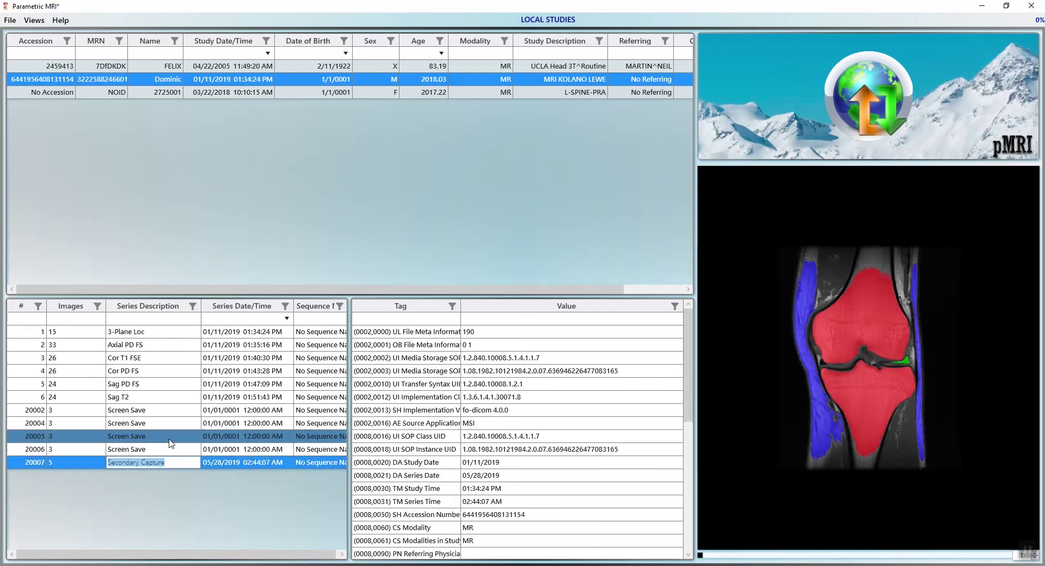
text(pMRI Results)
key(Return)
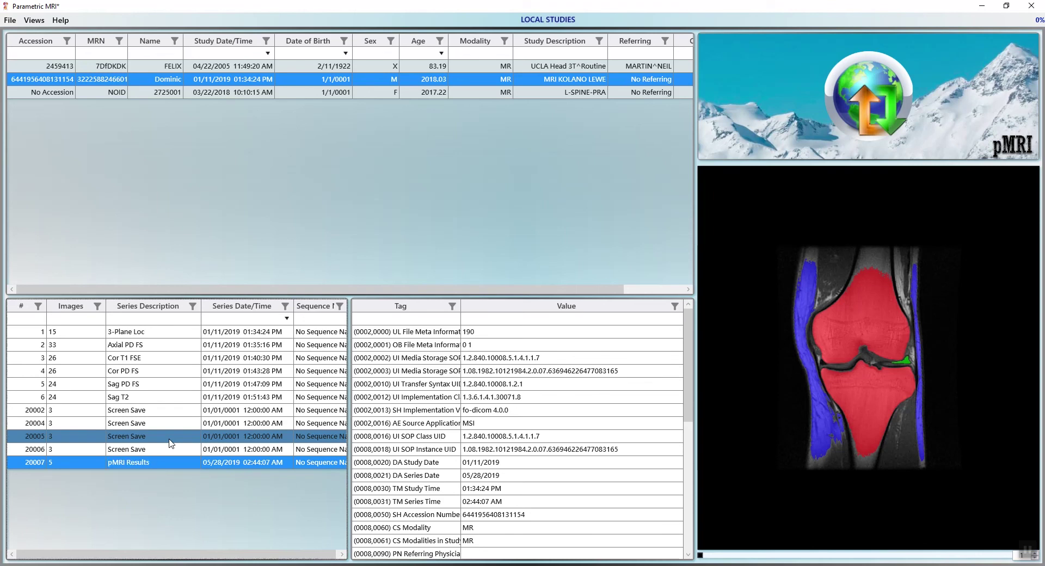
scroll(909, 327, down, 4)
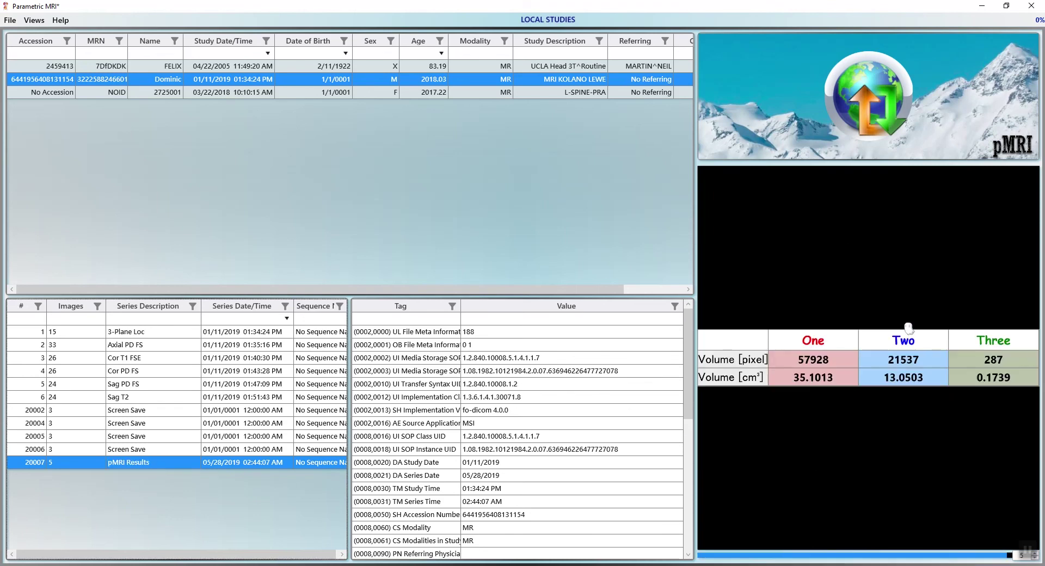
scroll(893, 349, up, 4)
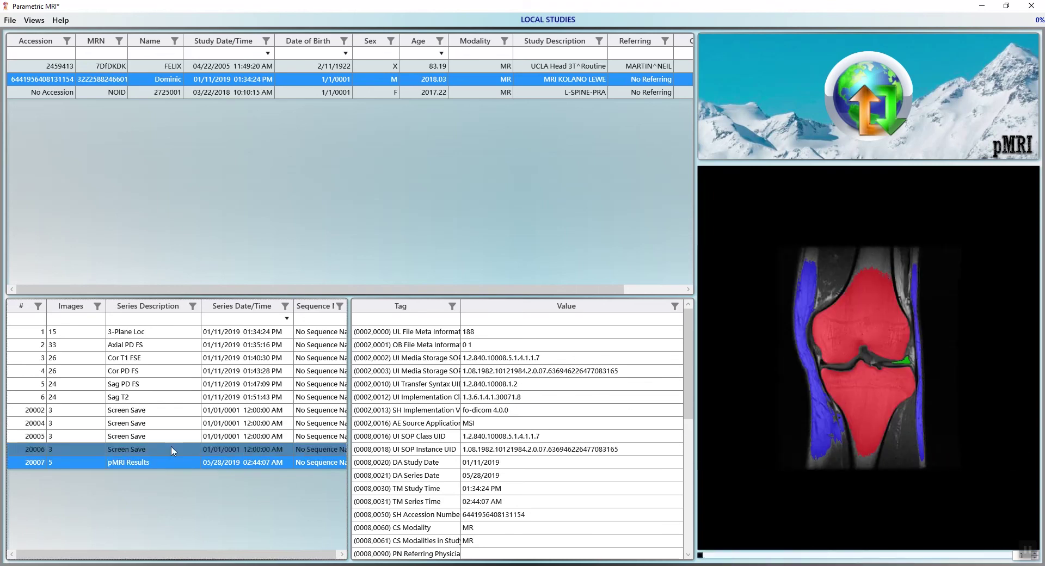
- Export the pMRI Results series to the DICOM server Test Public Server and check its transfer entries in the network log
right_click(168, 466)
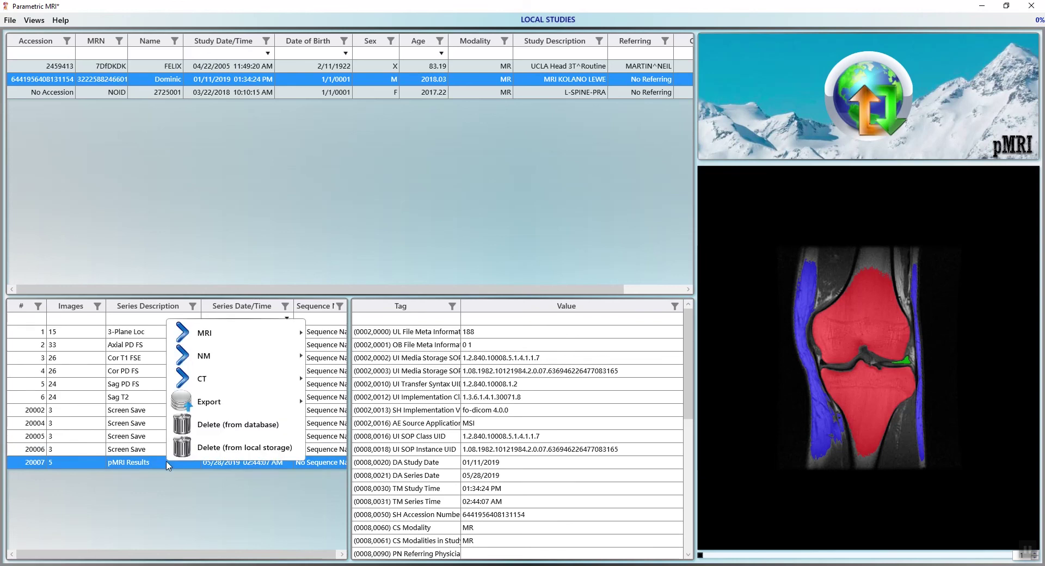
mouse_move(243, 406)
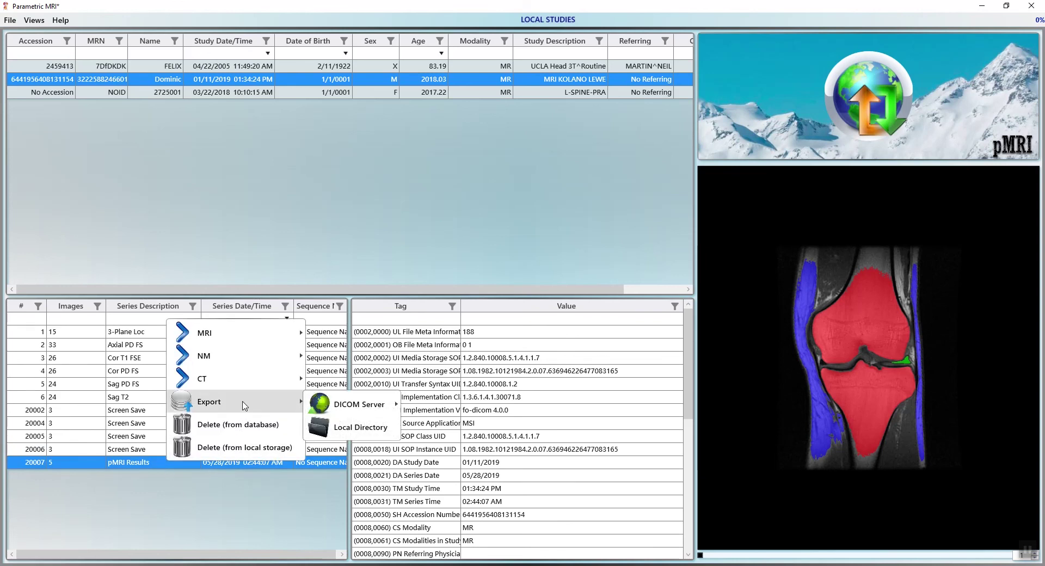
mouse_move(383, 411)
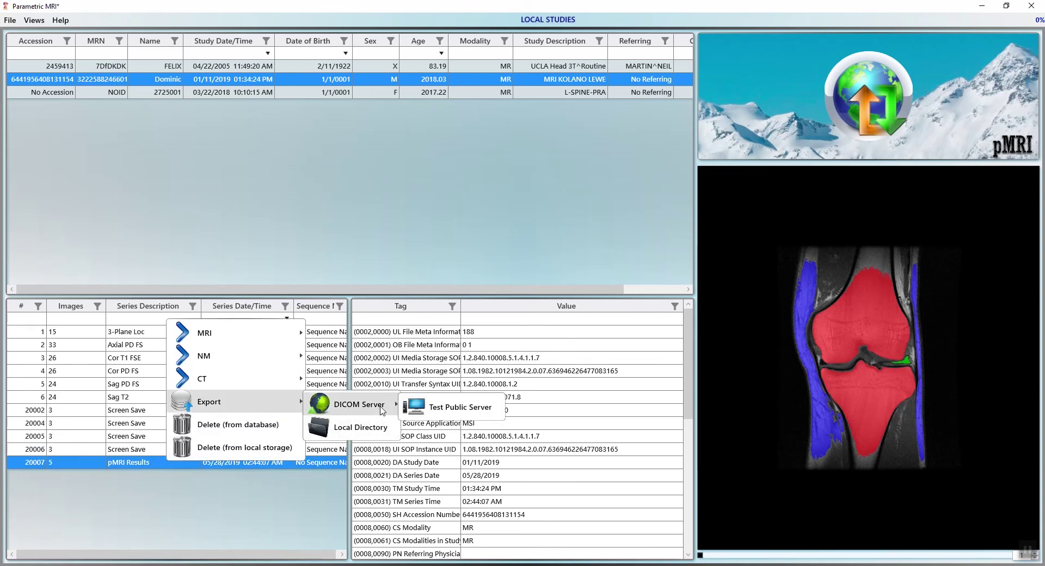
click(456, 409)
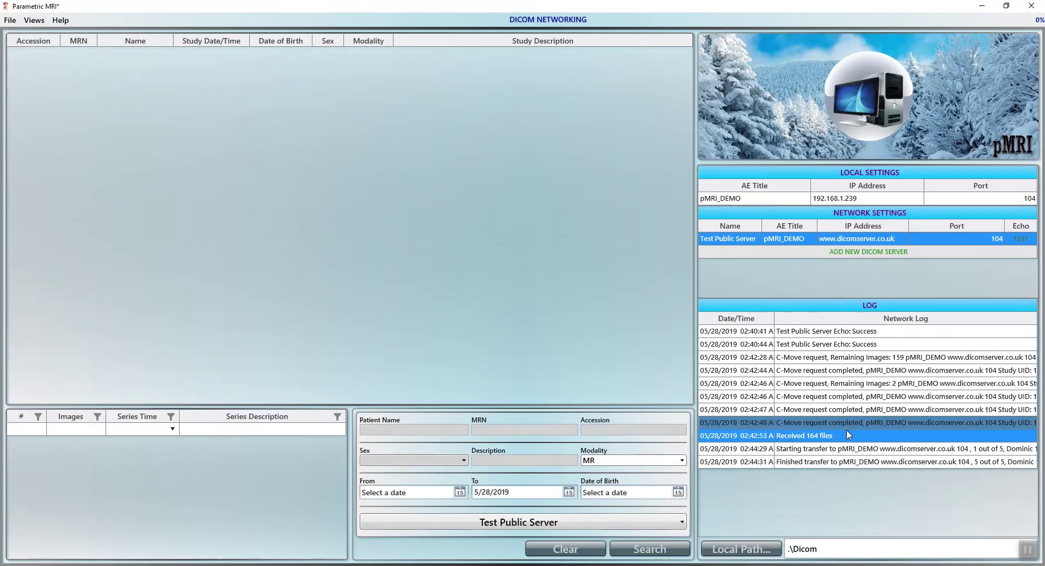
click(849, 450)
click(851, 463)
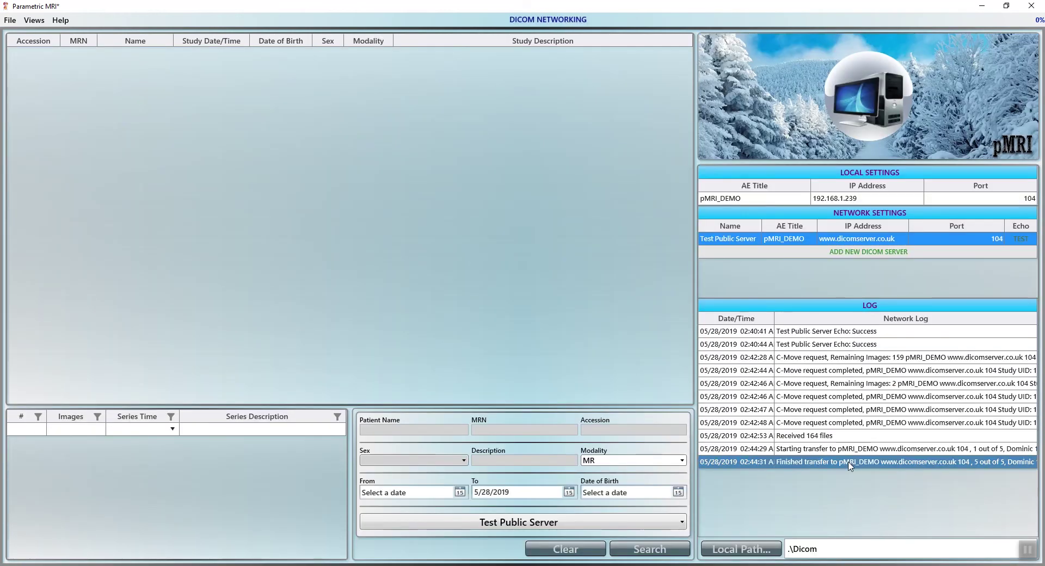